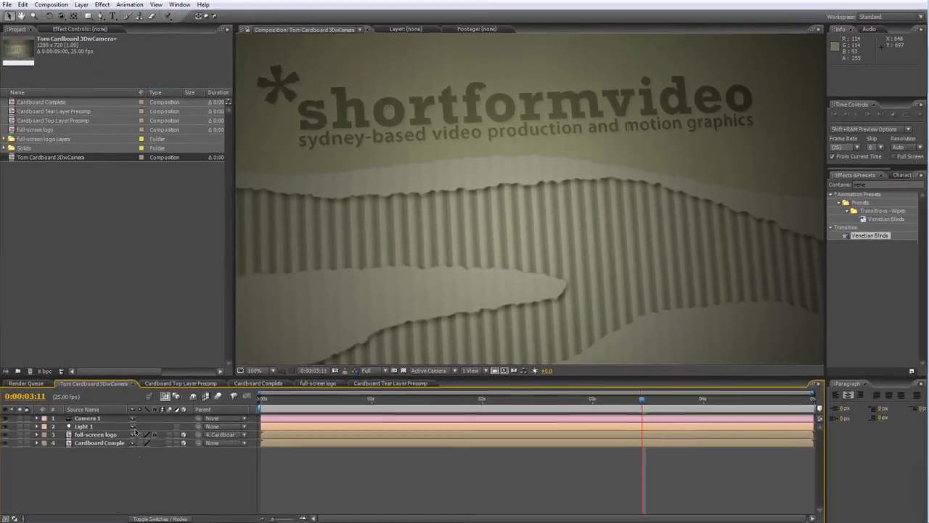
- Create a new composition named 'Torn Cardboard' with a duration of 0:00:10:00
{"action": "right_click", "coordinate": [42, 148]}
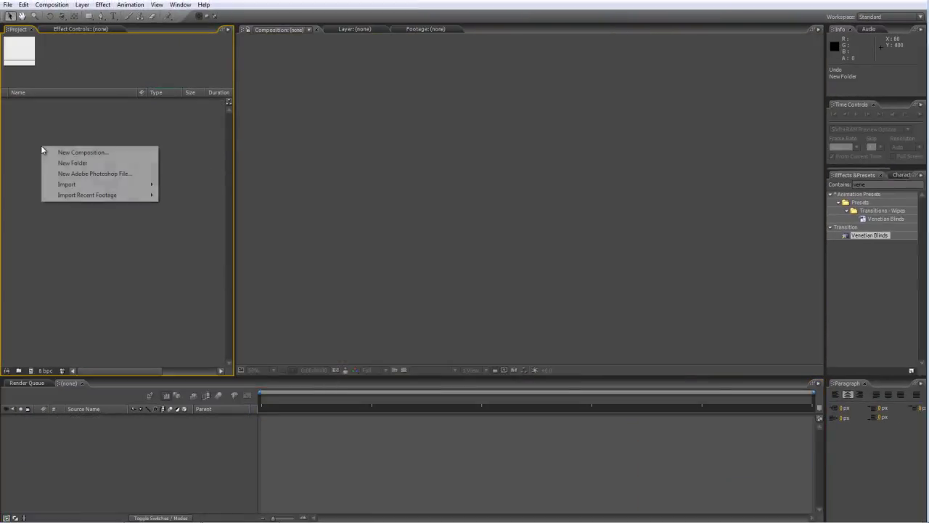
{"action": "left_click", "coordinate": [53, 152]}
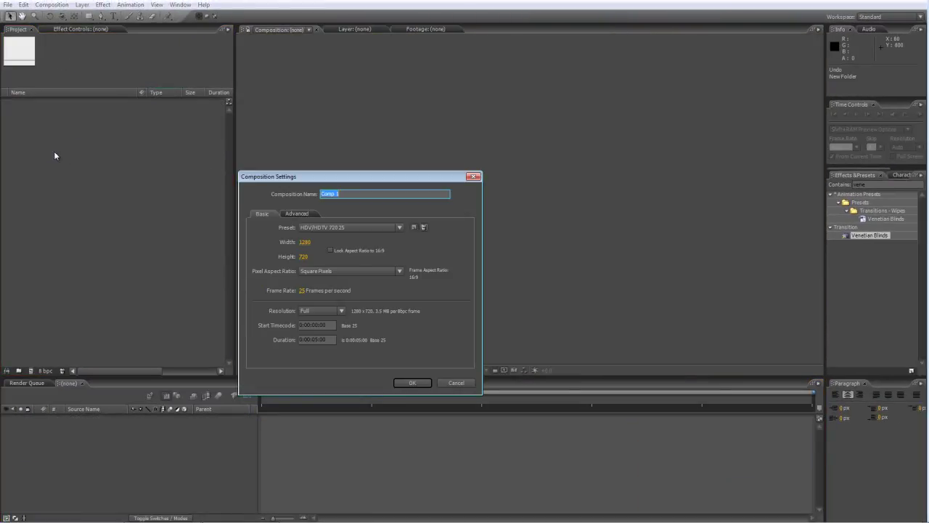
{"action": "type", "text": "Torn C"}
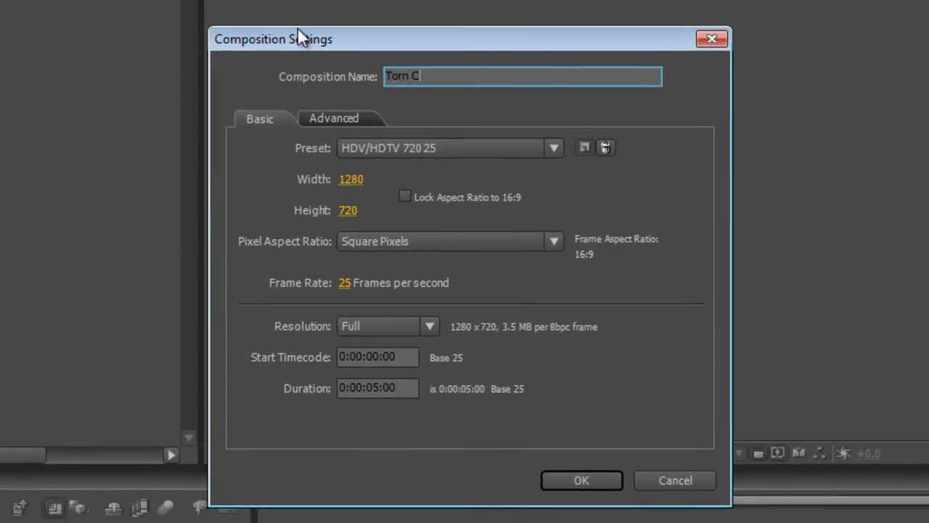
{"action": "type", "text": "ardboard"}
{"action": "left_click", "coordinate": [376, 388]}
{"action": "type", "text": "1000"}
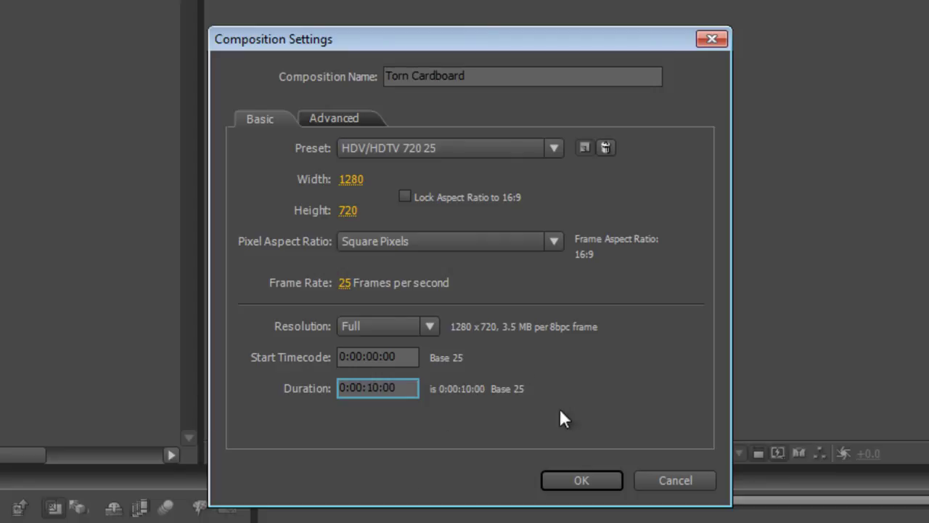
{"action": "left_click", "coordinate": [591, 480]}
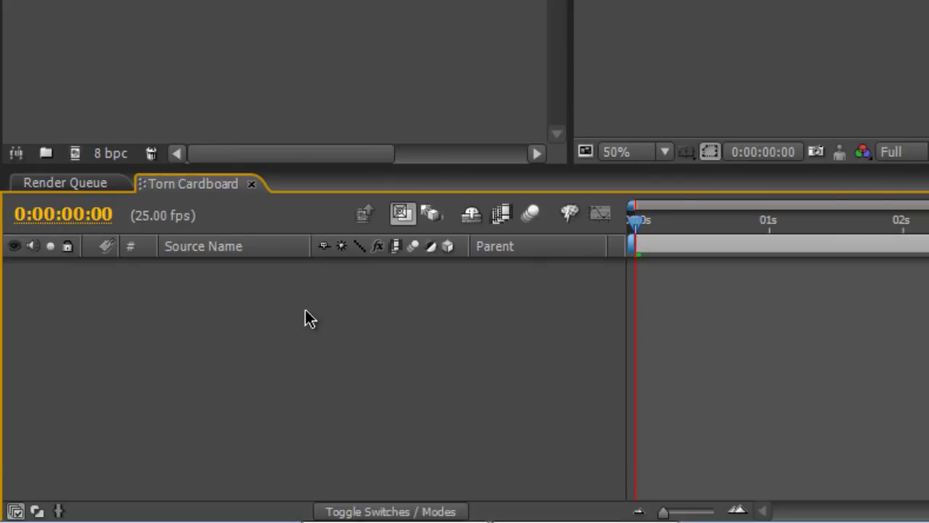
- Add a 1280×720 pale grey-yellow solid layer named 'Cardboard BG Colour'
{"action": "right_click", "coordinate": [305, 310]}
{"action": "mouse_move", "coordinate": [341, 331]}
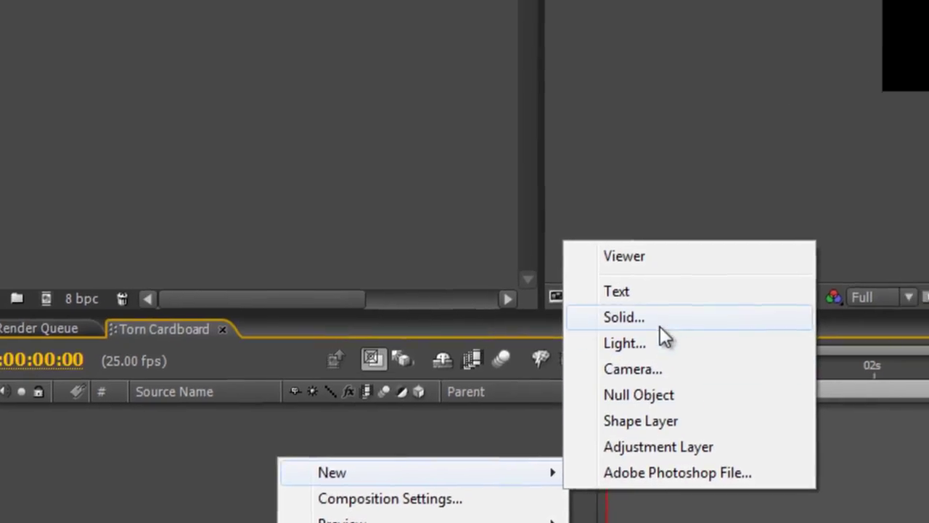
{"action": "left_click", "coordinate": [660, 323]}
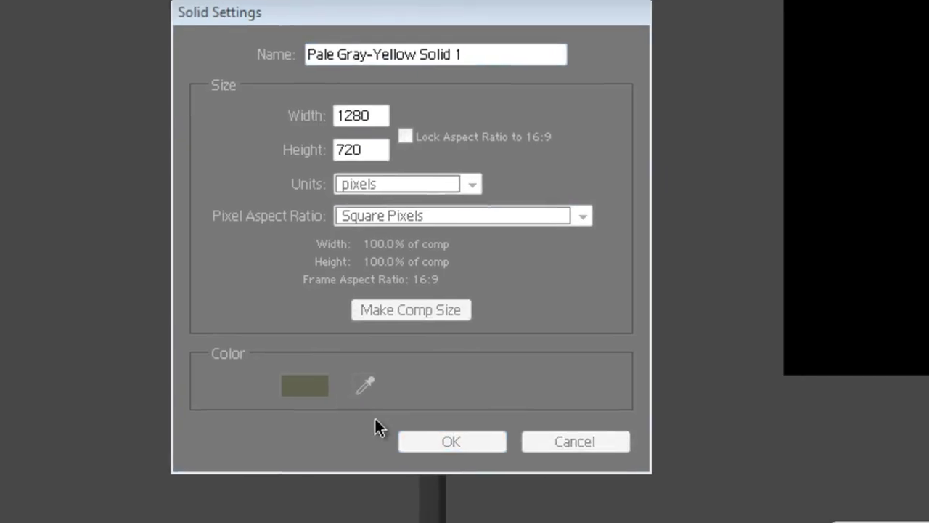
{"action": "left_click", "coordinate": [305, 385]}
{"action": "mouse_move", "coordinate": [273, 288]}
{"action": "left_mouse_down"}
{"action": "mouse_move", "coordinate": [295, 289]}
{"action": "mouse_move", "coordinate": [302, 304]}
{"action": "mouse_move", "coordinate": [286, 291]}
{"action": "left_mouse_up"}
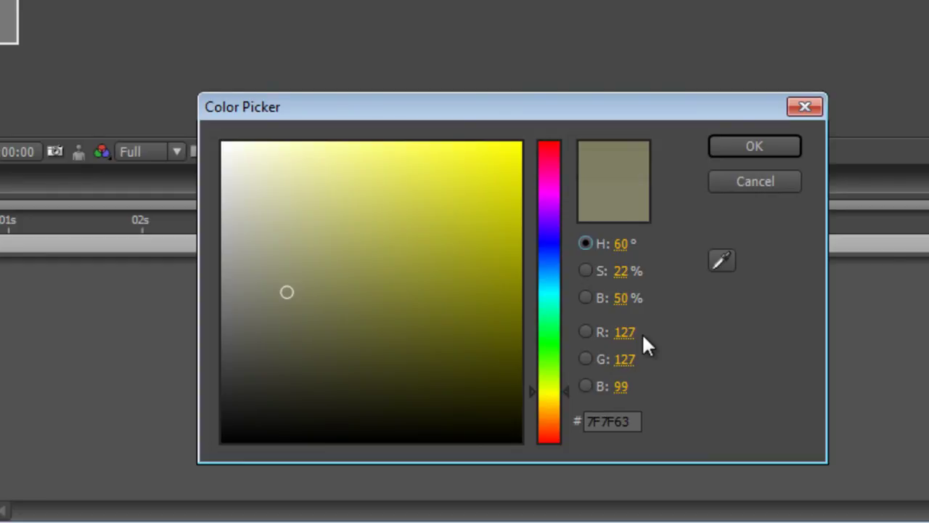
{"action": "left_click", "coordinate": [775, 151]}
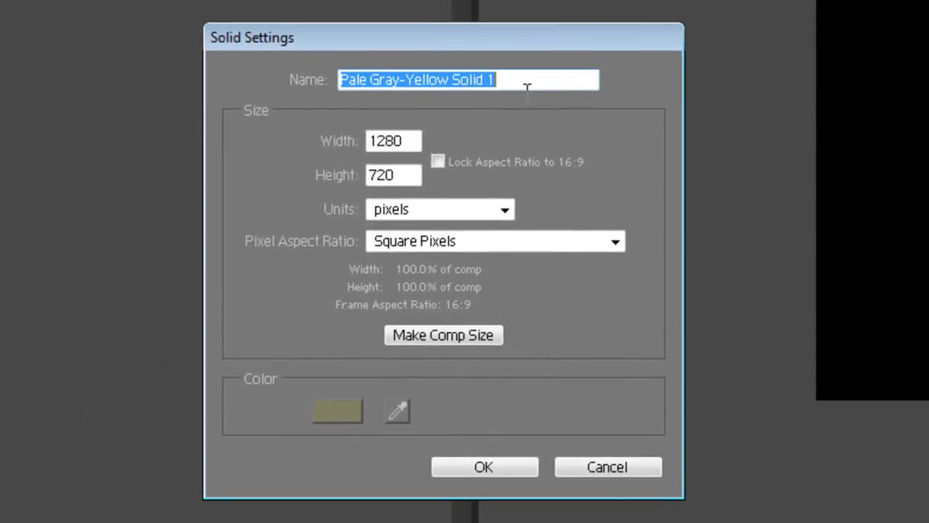
{"action": "type", "text": "Card"}
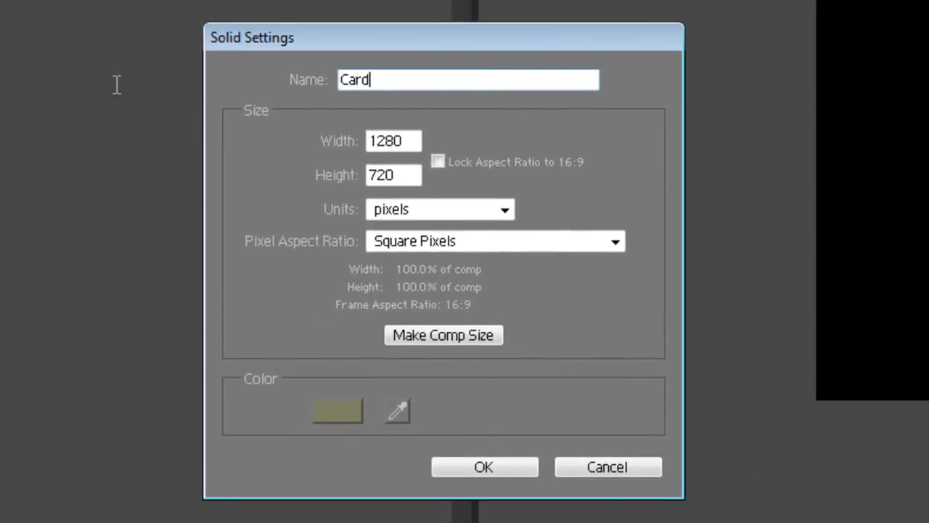
{"action": "type", "text": "board BG Colour"}
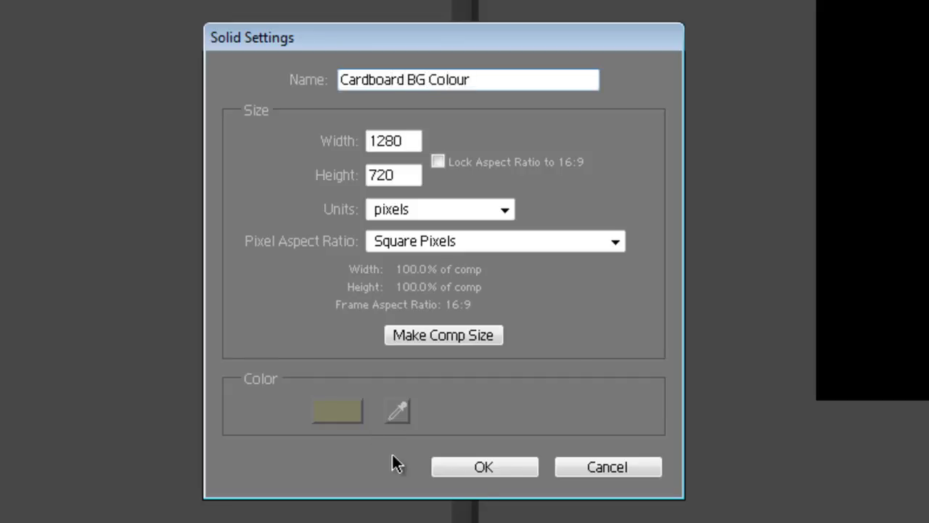
{"action": "left_click", "coordinate": [467, 469]}
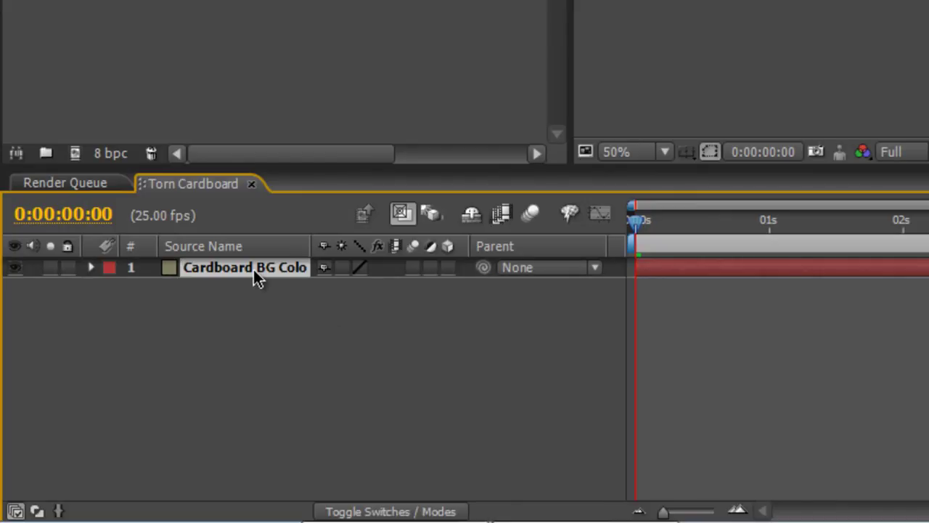
- Duplicate the background solid, lighten its colour to 87876A and rename it 'Corrugated Layer'
{"action": "key", "text": "ctrl+d"}
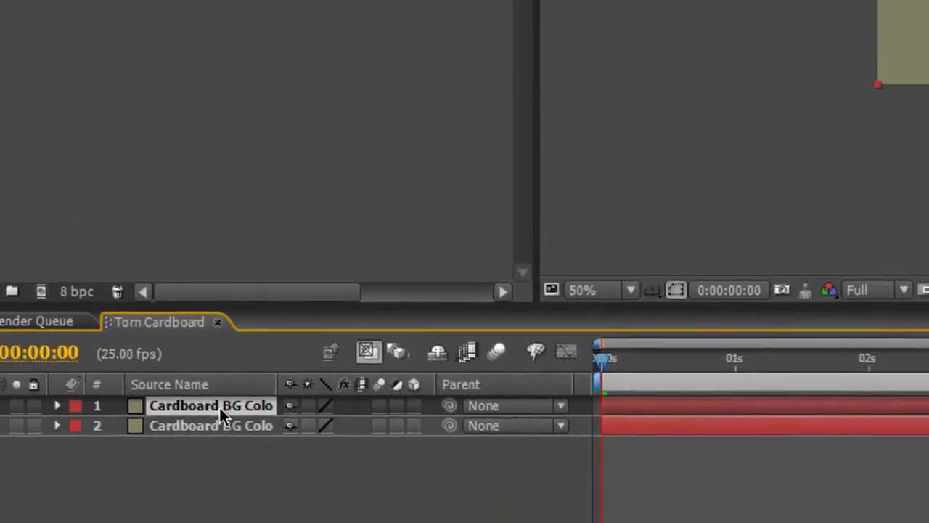
{"action": "key", "text": "ctrl+shift+y"}
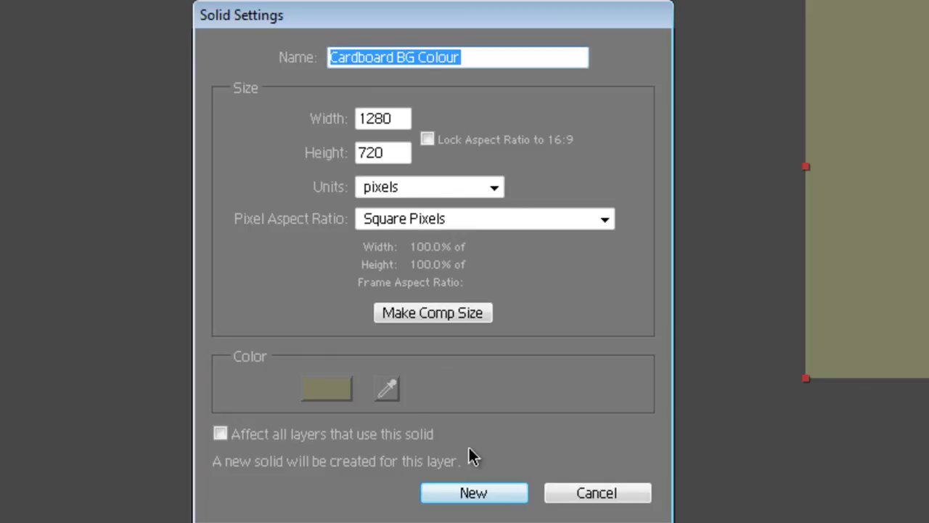
{"action": "left_click", "coordinate": [328, 389]}
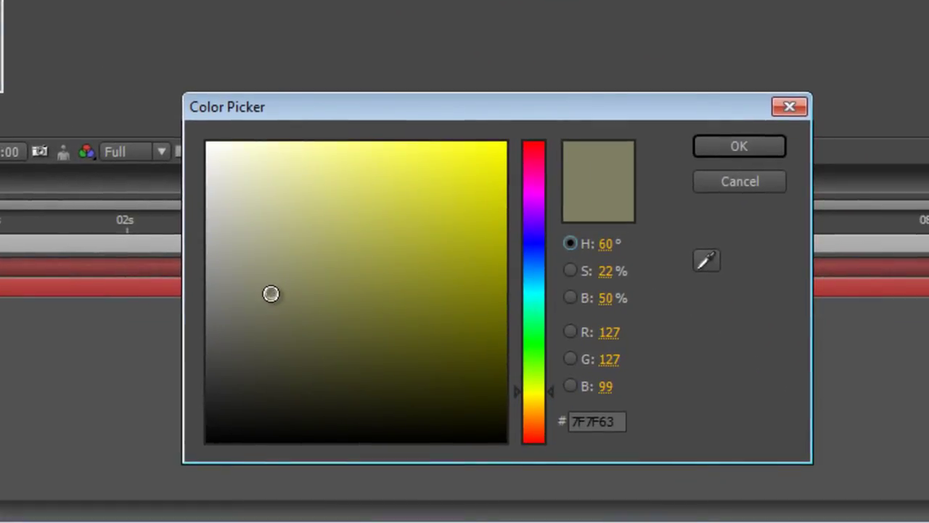
{"action": "left_click_drag", "start_coordinate": [271, 293], "coordinate": [270, 282]}
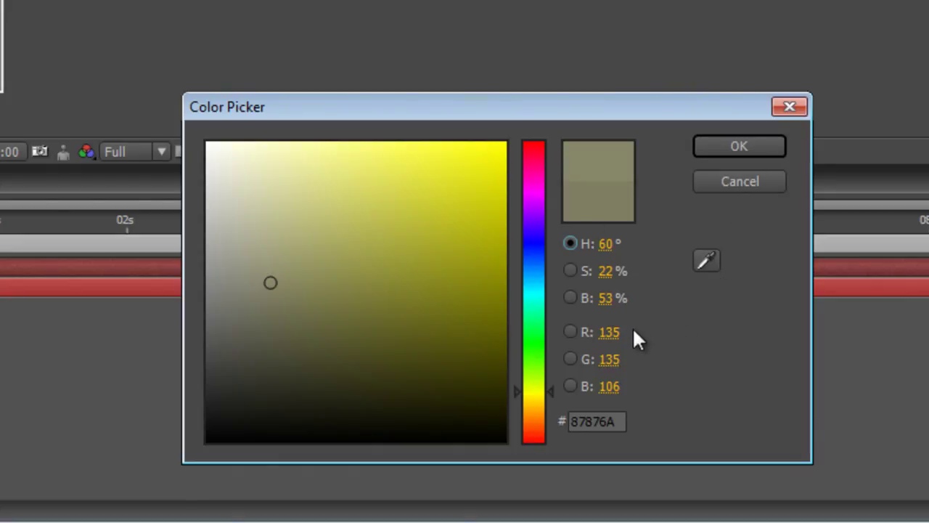
{"action": "left_click", "coordinate": [731, 151]}
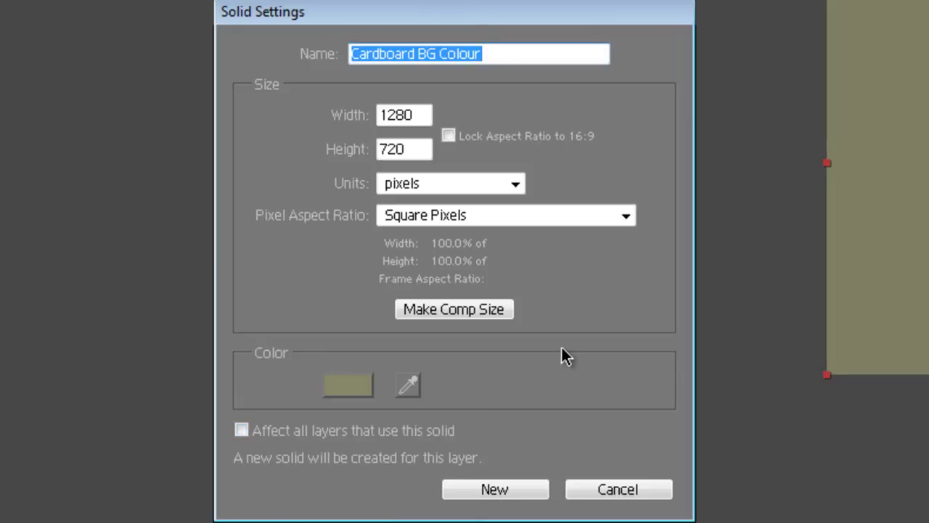
{"action": "left_click_drag", "start_coordinate": [543, 52], "coordinate": [224, 53]}
{"action": "type", "text": "Corrugat"}
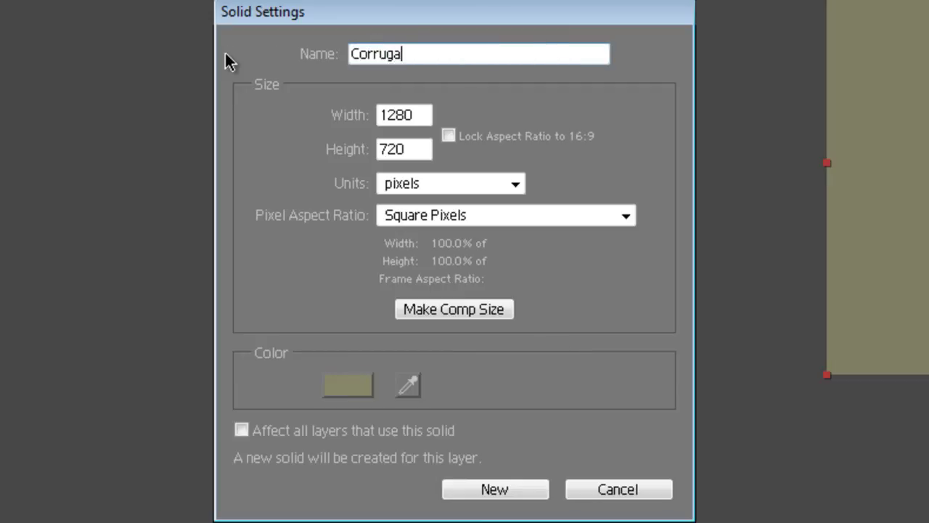
{"action": "type", "text": "ed Layer"}
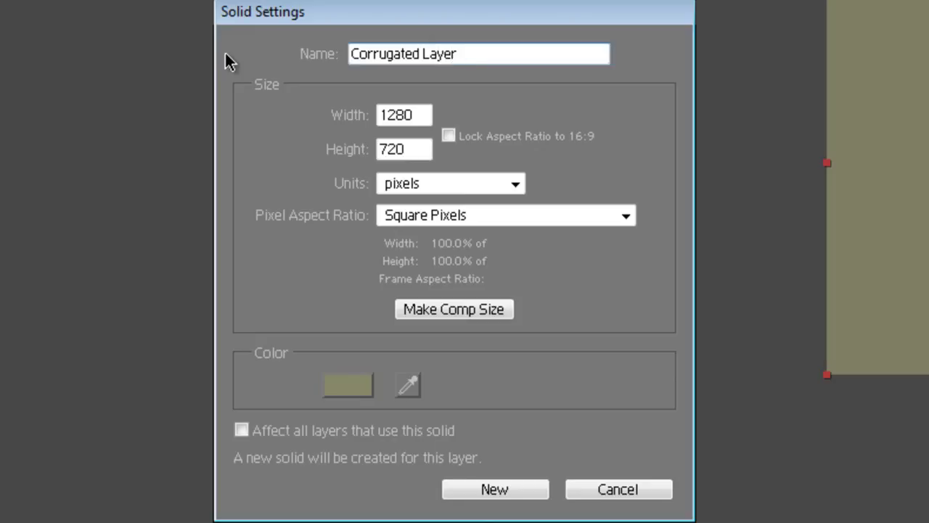
{"action": "left_click", "coordinate": [508, 491]}
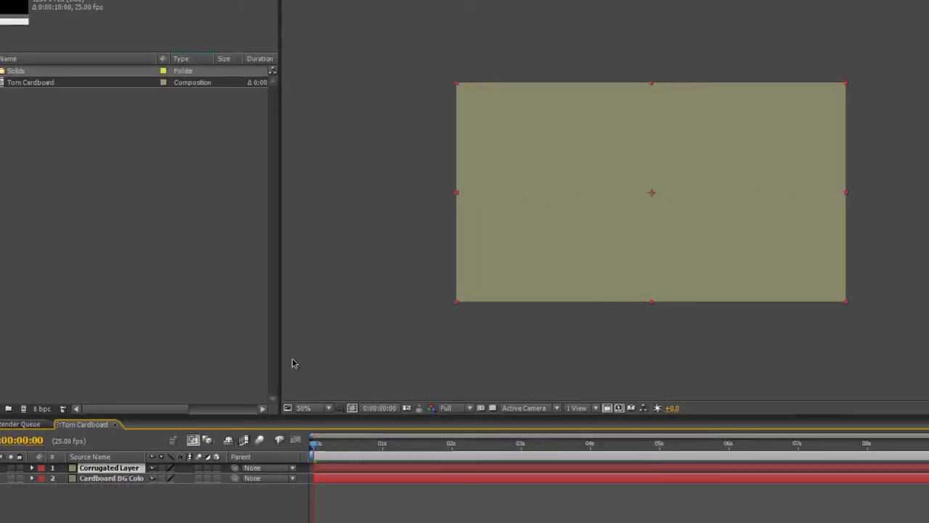
- Apply Venetian Blinds to Corrugated Layer with 25% Transition Completion and 0° Direction
{"action": "left_click", "coordinate": [153, 462]}
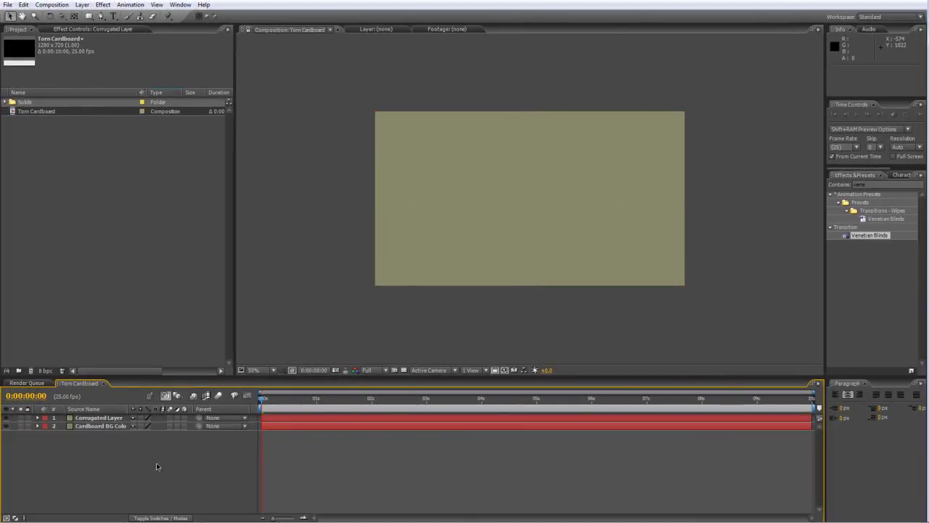
{"action": "left_click_drag", "start_coordinate": [880, 187], "coordinate": [801, 186]}
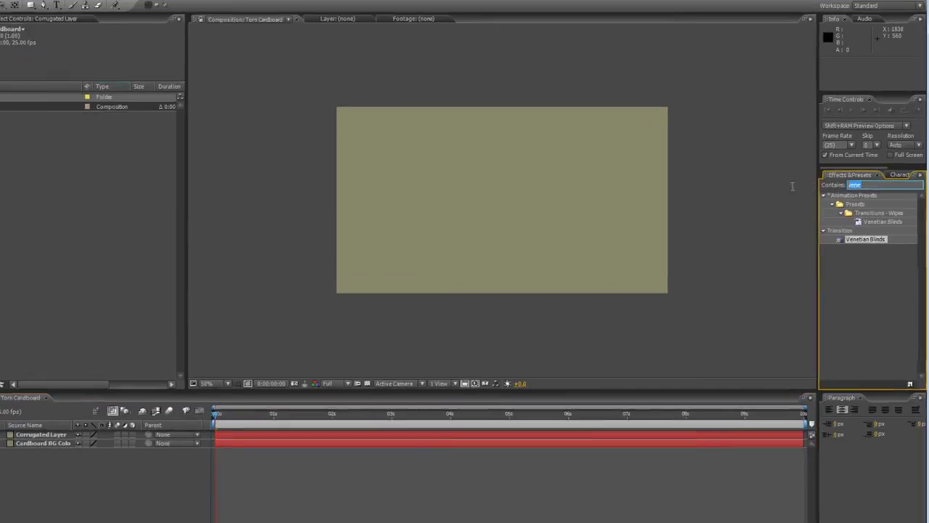
{"action": "key", "text": "BackSpace"}
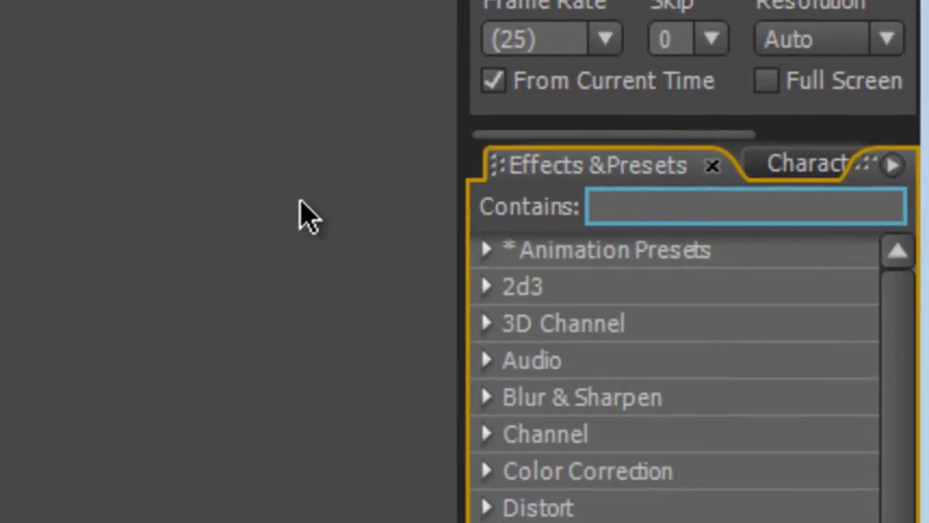
{"action": "type", "text": "venet"}
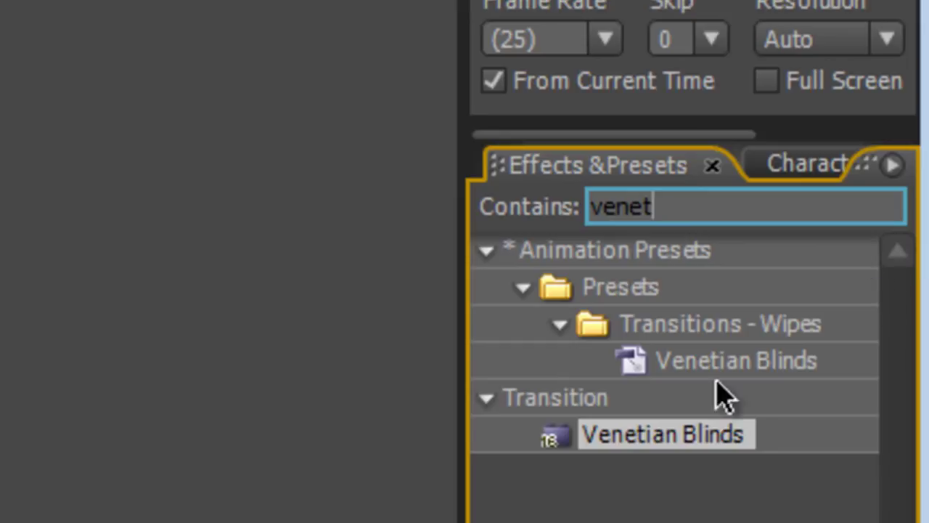
{"action": "left_click_drag", "start_coordinate": [664, 449], "coordinate": [501, 341]}
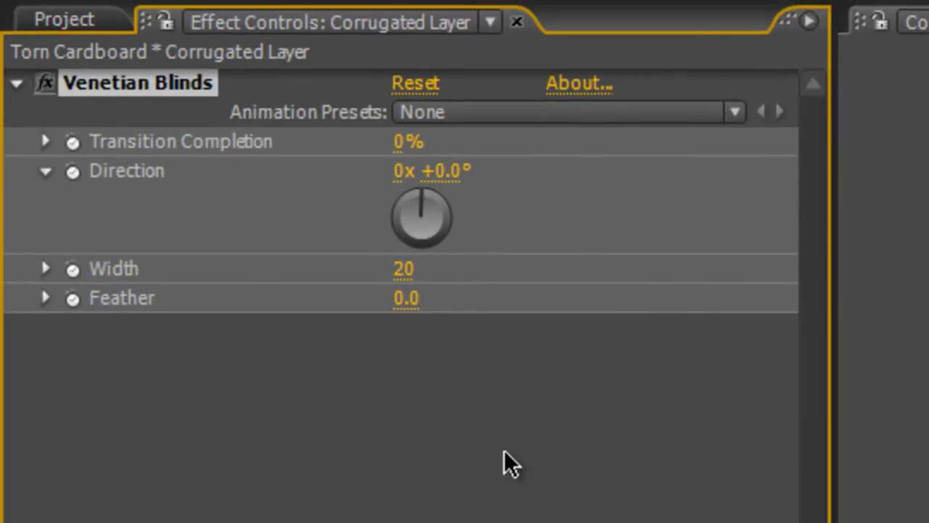
{"action": "left_click", "coordinate": [401, 142]}
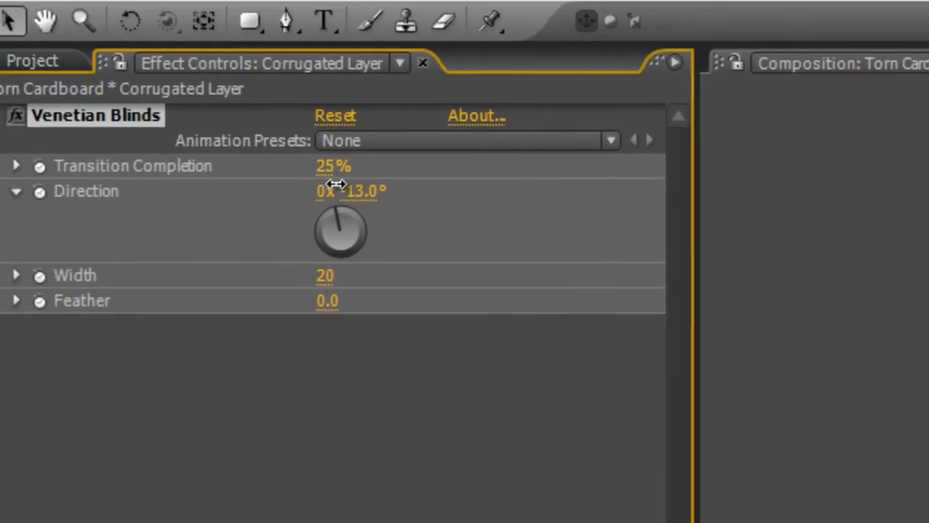
{"action": "left_click_drag", "start_coordinate": [359, 195], "coordinate": [452, 190]}
{"action": "key", "text": "ctrl+z"}
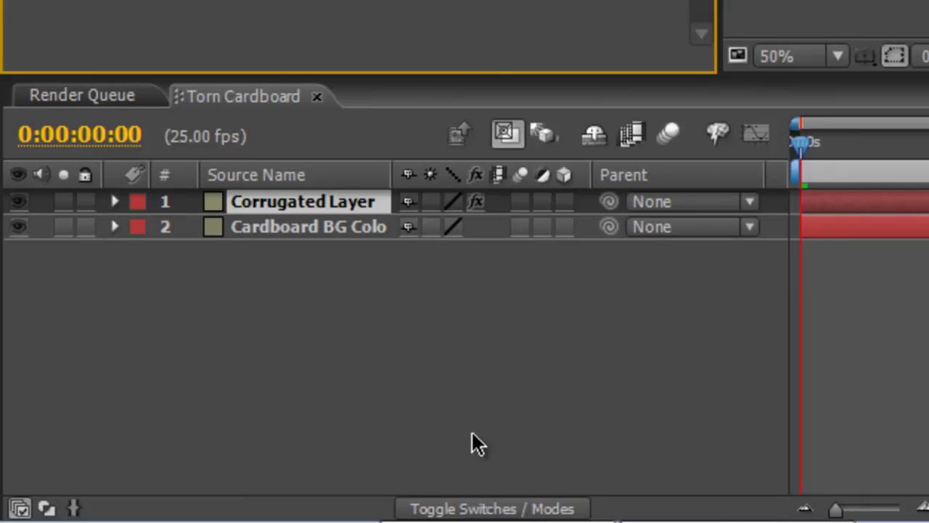
- Add a Bevel and Emboss layer style to Corrugated Layer and raise its Size to 12.0
{"action": "left_click", "coordinate": [346, 204]}
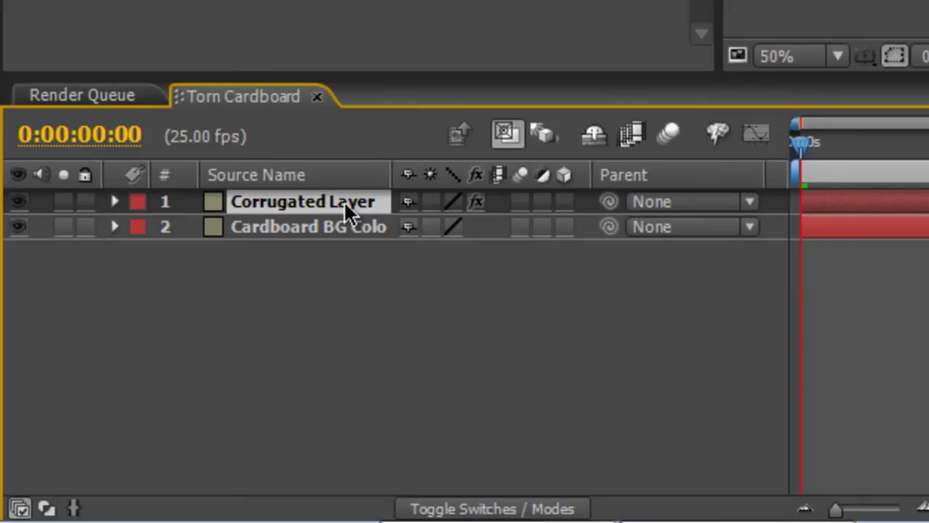
{"action": "right_click", "coordinate": [346, 203]}
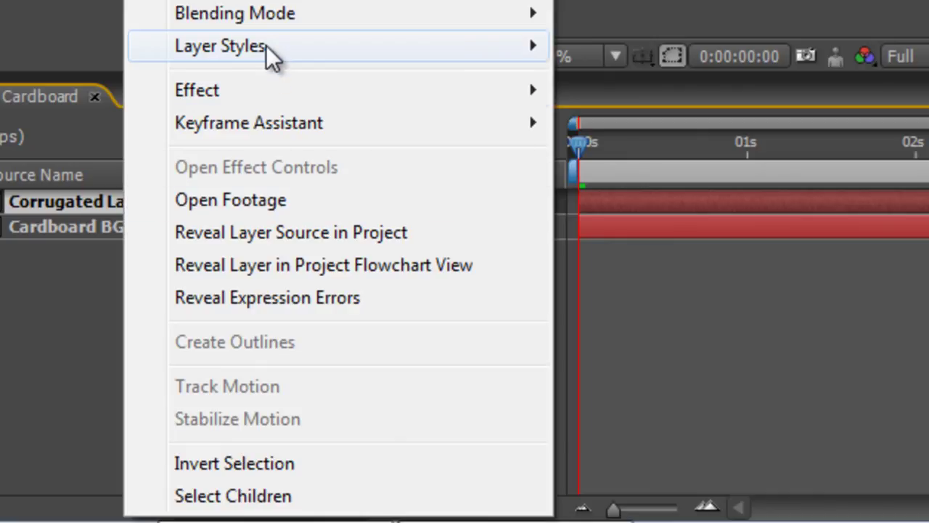
{"action": "mouse_move", "coordinate": [265, 45]}
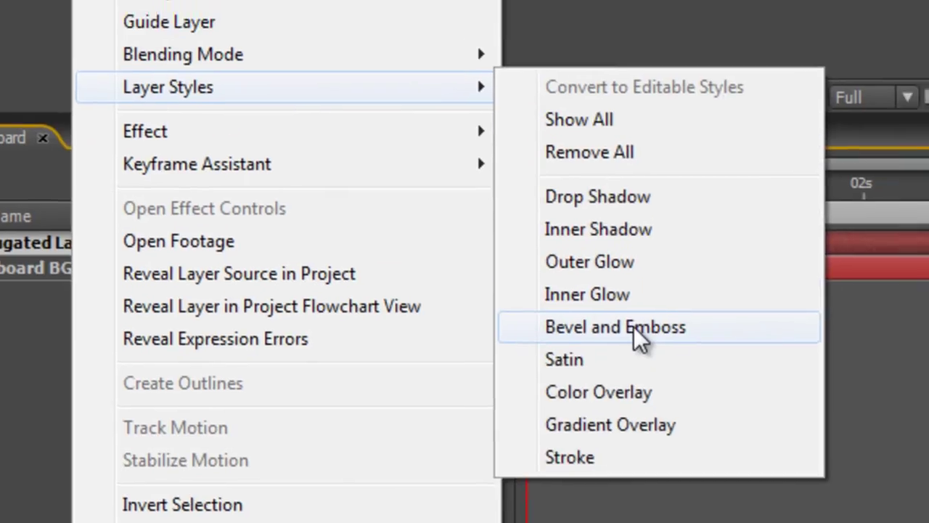
{"action": "left_click", "coordinate": [685, 286]}
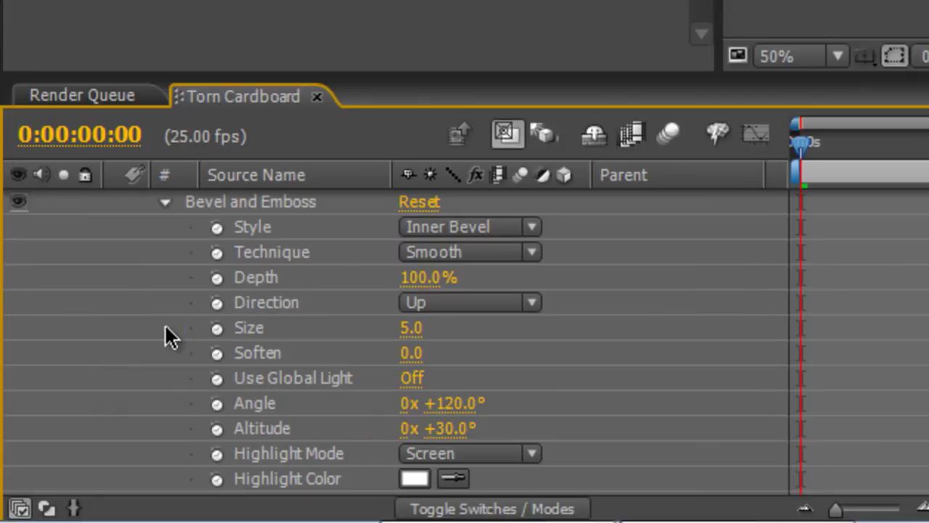
{"action": "left_click_drag", "start_coordinate": [410, 328], "coordinate": [419, 327]}
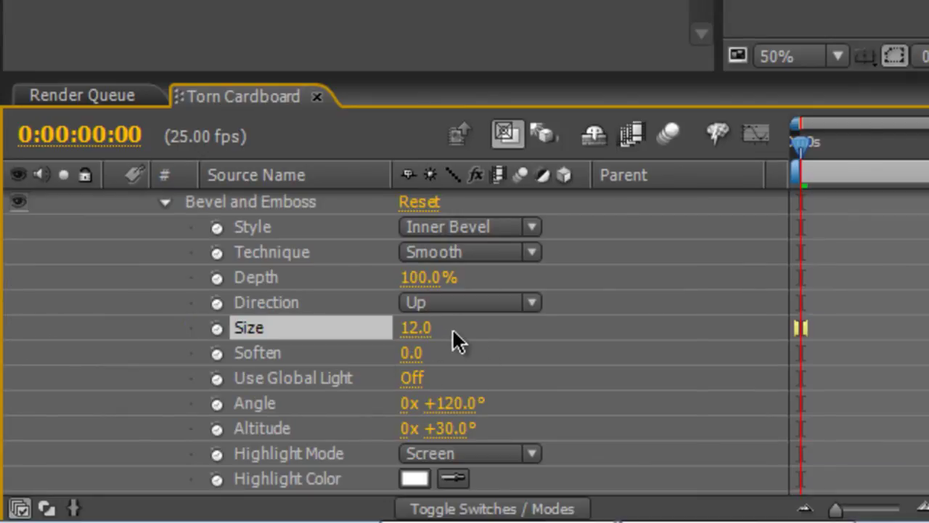
{"action": "left_click", "coordinate": [410, 356]}
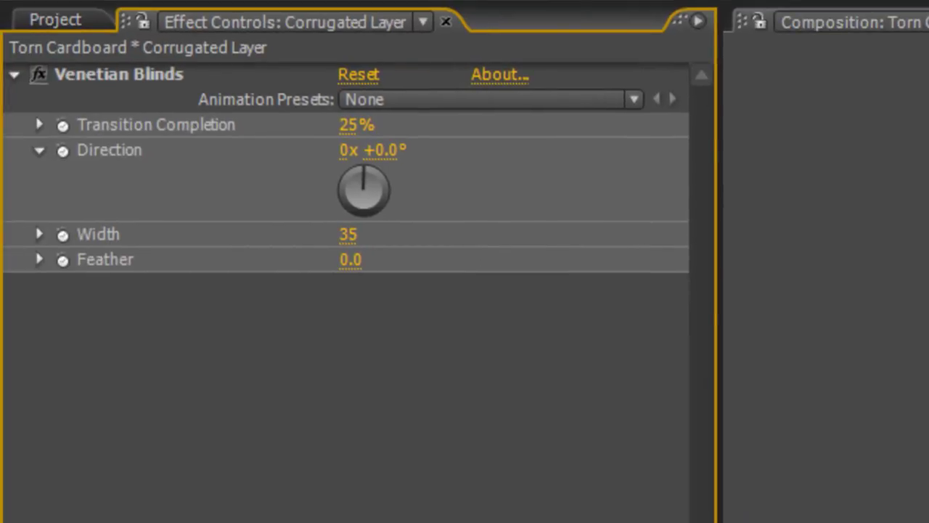
- Set the Venetian Blinds Transition Completion to 30% and Width to 30
{"action": "left_click_drag", "start_coordinate": [347, 237], "coordinate": [338, 234]}
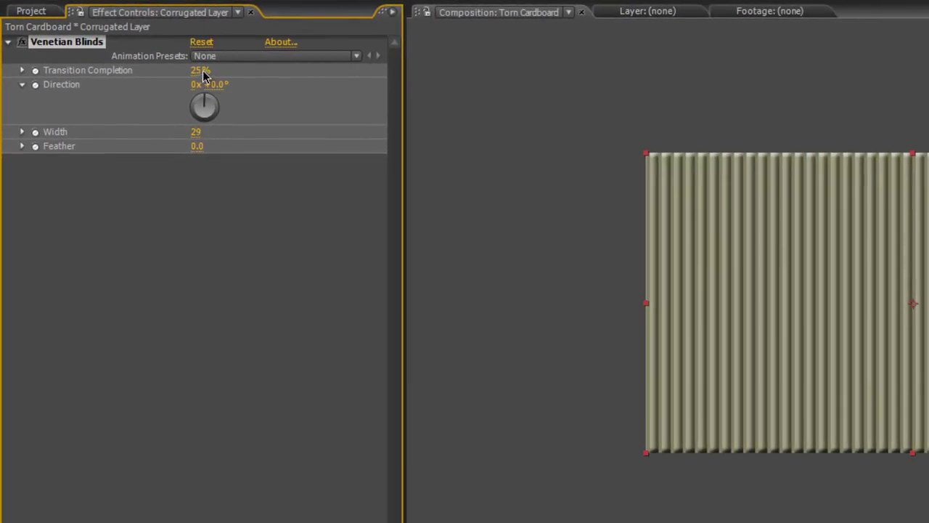
{"action": "mouse_move", "coordinate": [201, 70]}
{"action": "left_mouse_down"}
{"action": "mouse_move", "coordinate": [222, 70]}
{"action": "mouse_move", "coordinate": [201, 71]}
{"action": "left_mouse_up"}
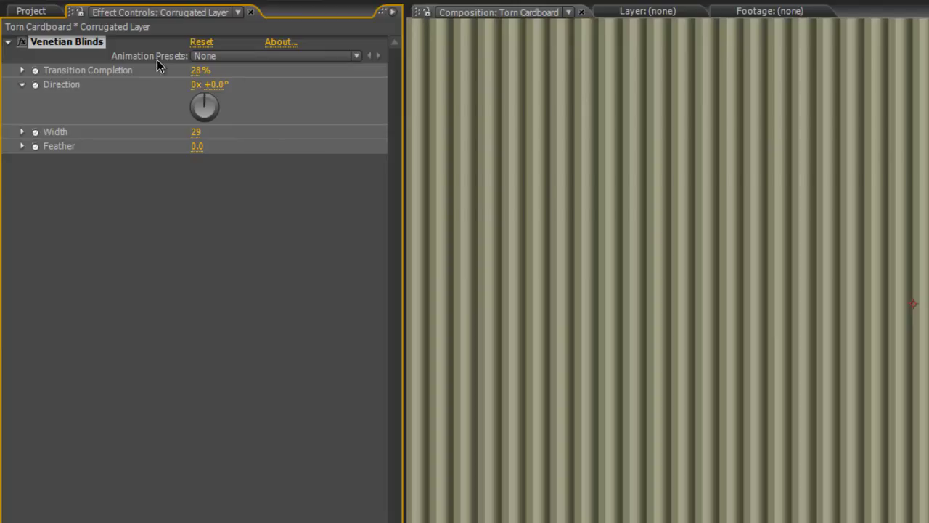
{"action": "left_click", "coordinate": [200, 71]}
{"action": "type", "text": "30"}
{"action": "left_click", "coordinate": [240, 298]}
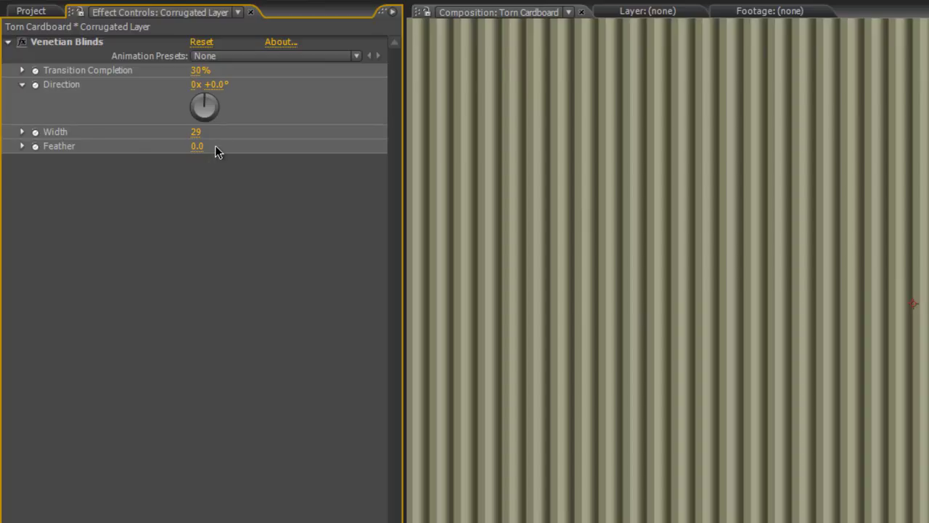
{"action": "left_click", "coordinate": [196, 132]}
{"action": "type", "text": "30"}
{"action": "left_click", "coordinate": [183, 279]}
- Raise the blinds Feather to 8, zoom the viewer out and collapse the layer
{"action": "scroll", "coordinate": [738, 273], "scroll_direction": "down", "scroll_amount": 1}
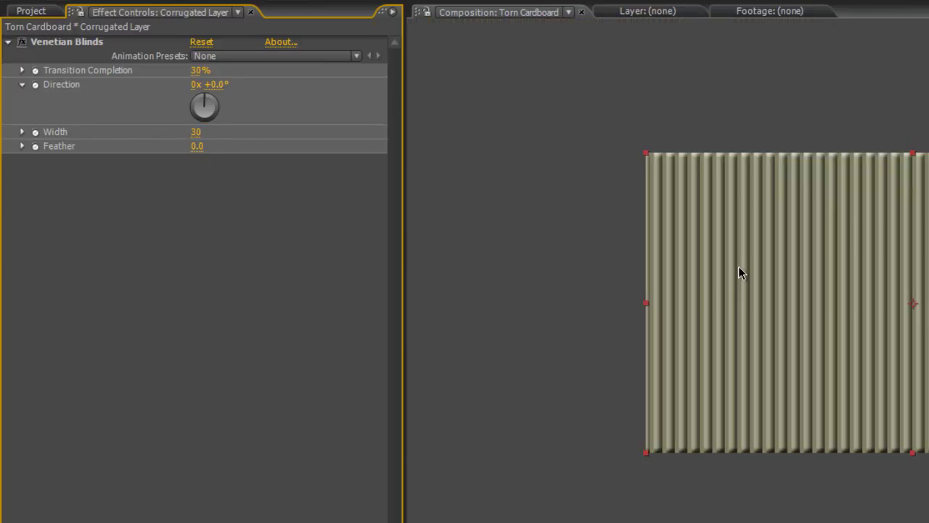
{"action": "scroll", "coordinate": [738, 273], "scroll_direction": "up", "scroll_amount": 1}
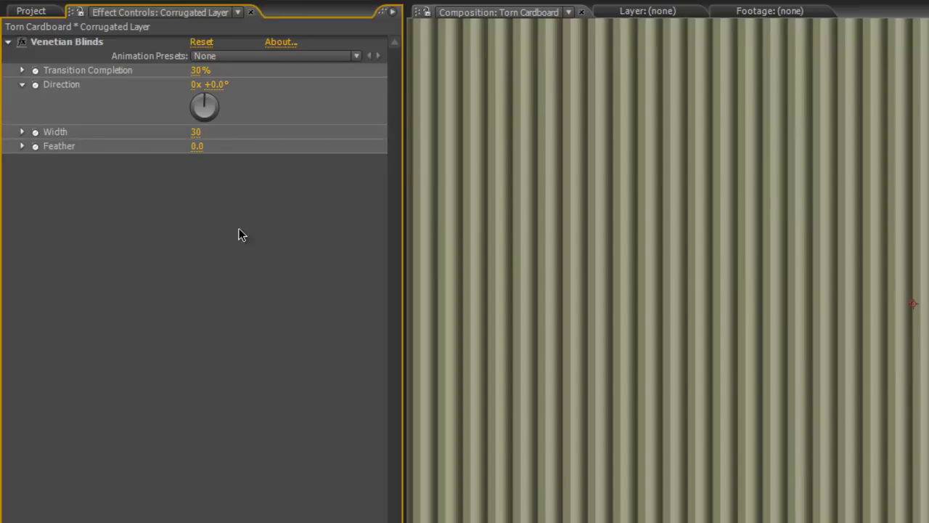
{"action": "left_click_drag", "start_coordinate": [192, 147], "coordinate": [204, 146]}
{"action": "left_click", "coordinate": [197, 146]}
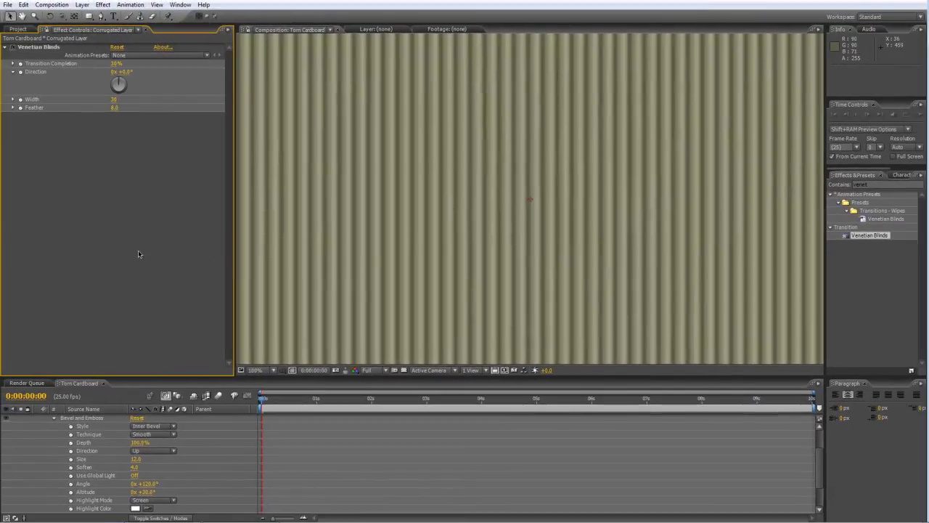
{"action": "key", "text": "comma"}
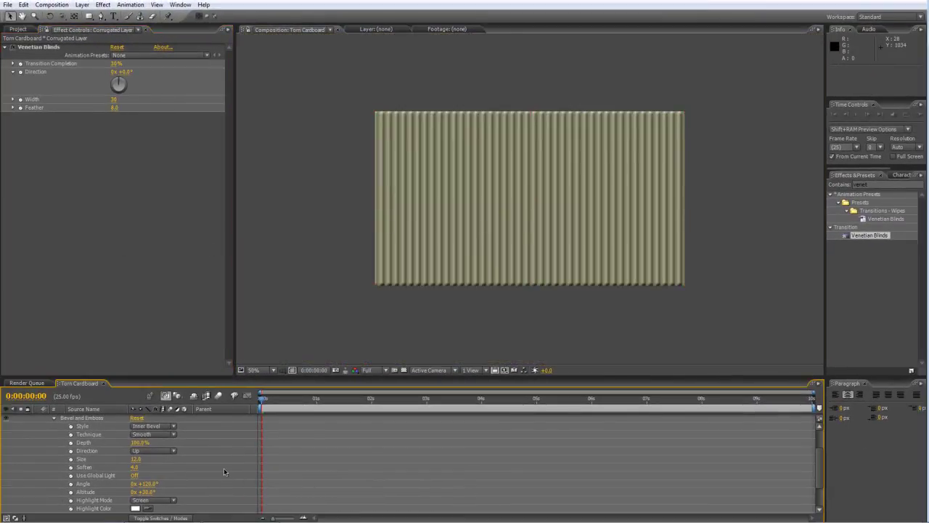
{"action": "scroll", "coordinate": [222, 463], "scroll_direction": "up", "scroll_amount": 3}
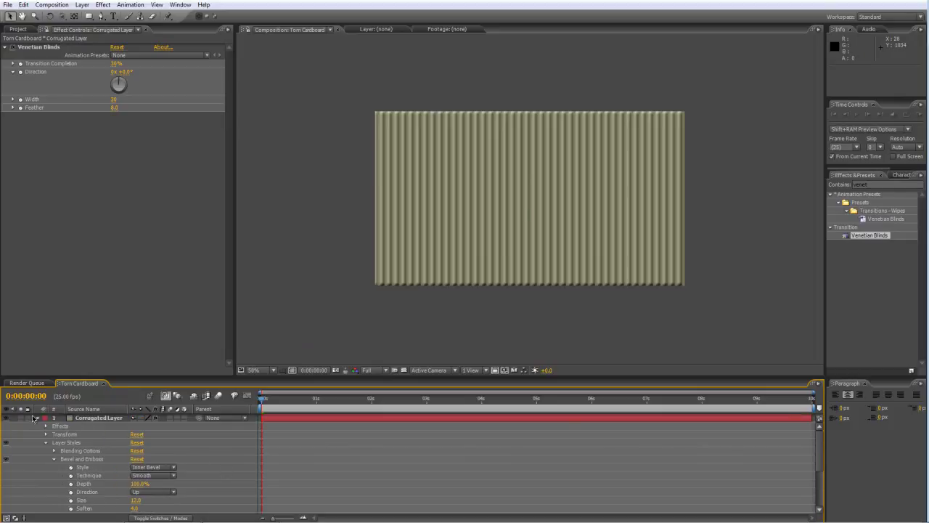
{"action": "left_click", "coordinate": [38, 418]}
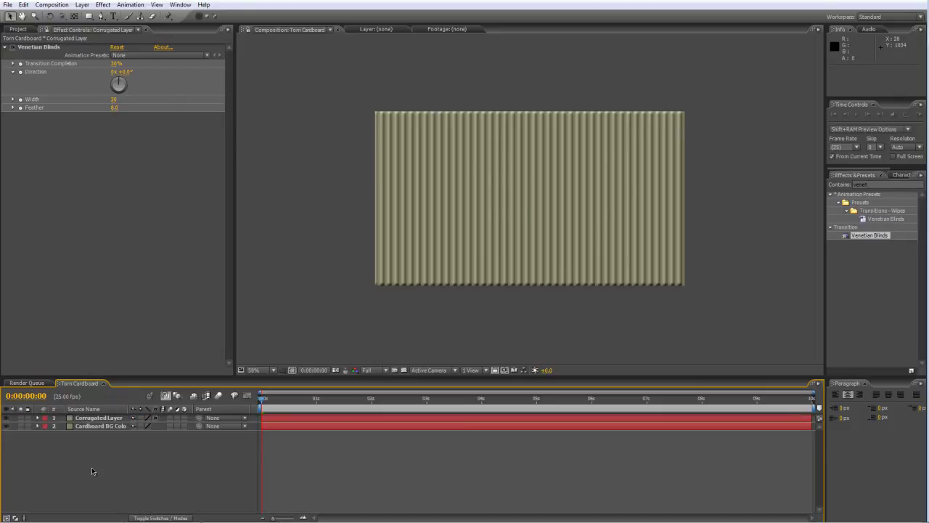
- Add a 1280×720 solid named 'Top Layer' above Corrugated Layer
{"action": "right_click", "coordinate": [61, 456]}
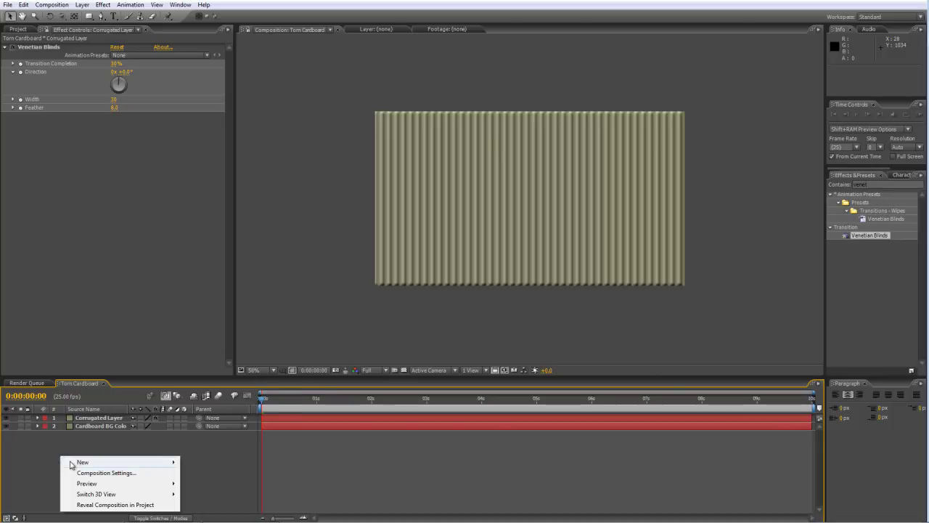
{"action": "mouse_move", "coordinate": [73, 462]}
{"action": "left_click", "coordinate": [207, 396]}
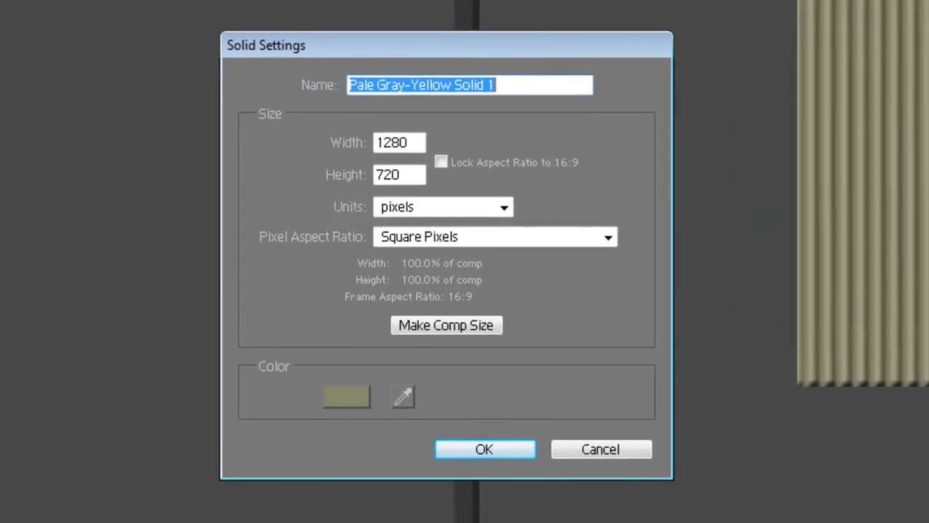
{"action": "type", "text": "Top Layue"}
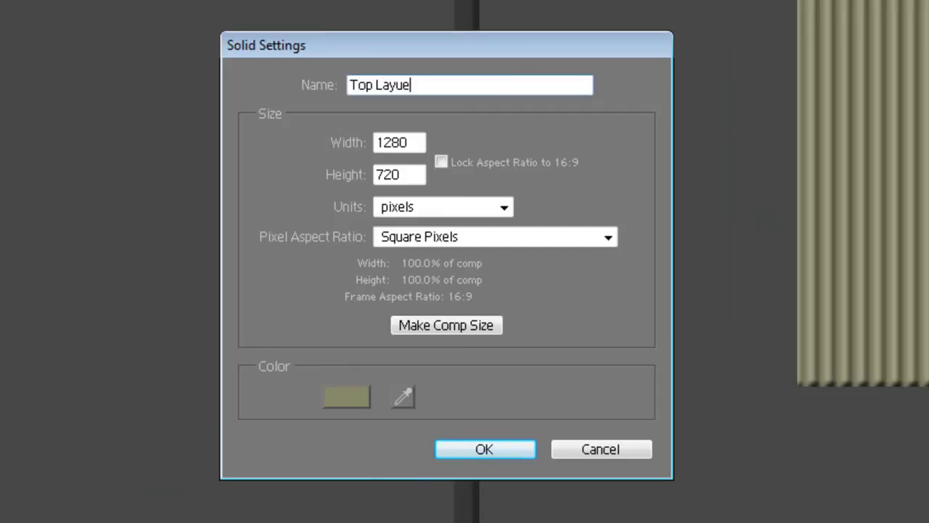
{"action": "type", "text": "r"}
{"action": "key", "text": "BackSpace"}
{"action": "key", "text": "BackSpace"}
{"action": "key", "text": "BackSpace"}
{"action": "type", "text": "er"}
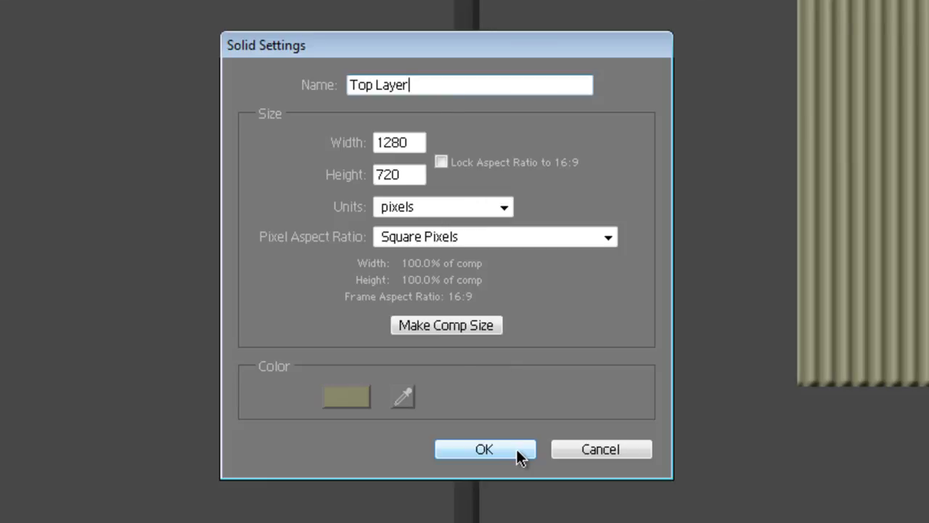
{"action": "left_click", "coordinate": [494, 447]}
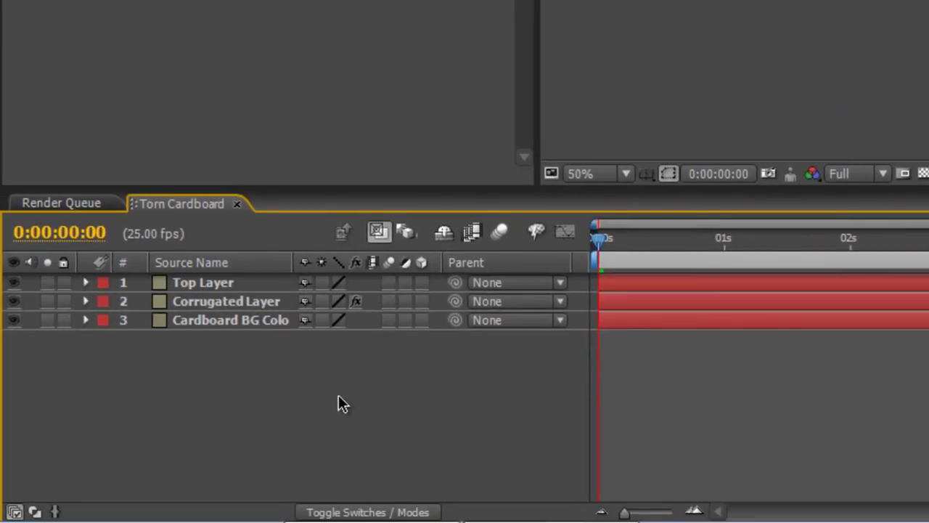
- Duplicate Top Layer and rename the two copies 'Top Layer Base' and 'Top Layer Texture'
{"action": "left_click", "coordinate": [252, 282]}
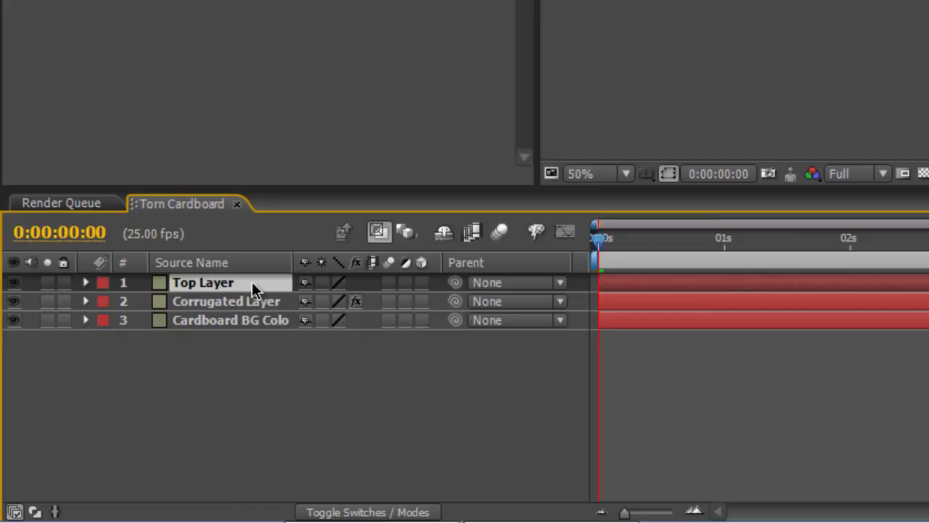
{"action": "key", "text": "ctrl+d"}
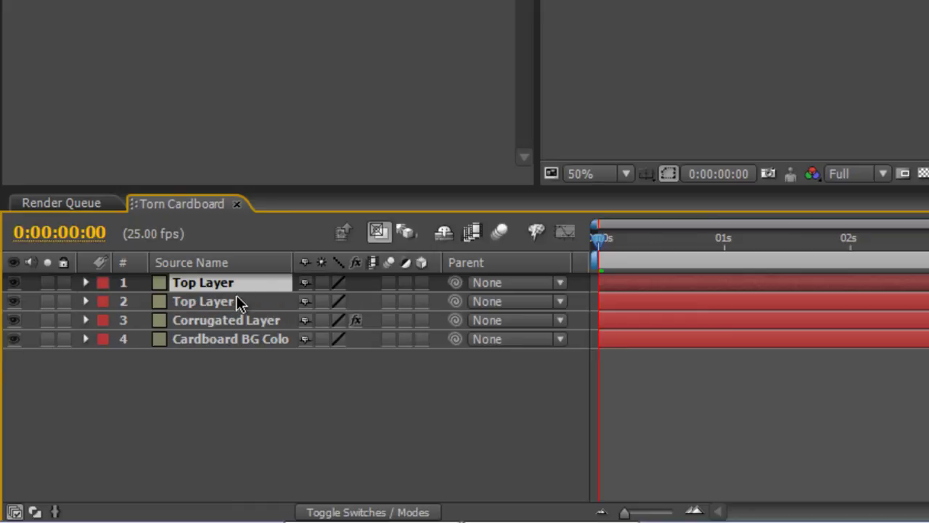
{"action": "left_click", "coordinate": [236, 299]}
{"action": "key", "text": "Return"}
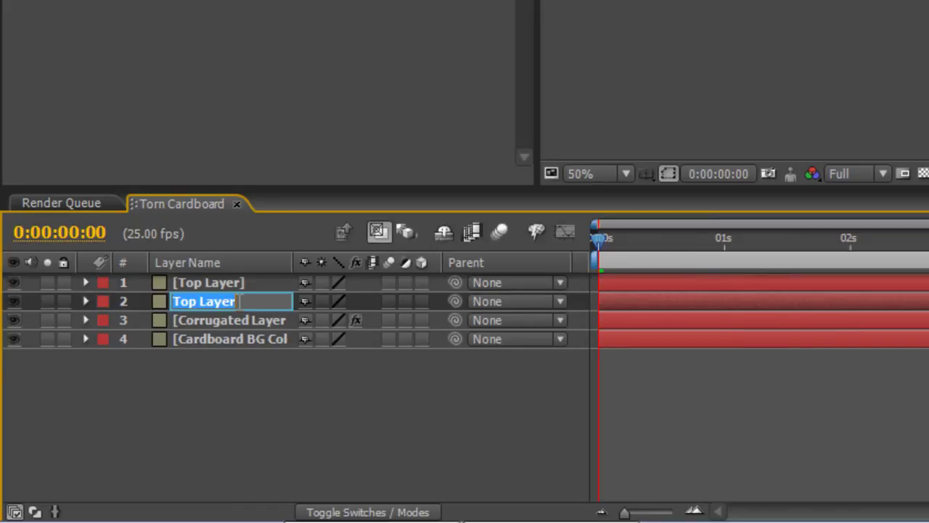
{"action": "type", "text": "Top Layer"}
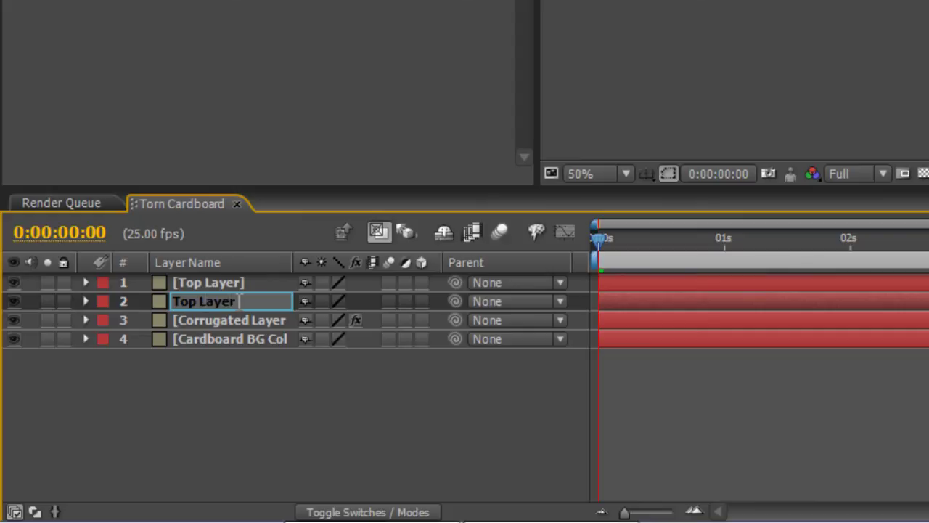
{"action": "type", "text": " Base"}
{"action": "left_click", "coordinate": [189, 434]}
{"action": "left_click", "coordinate": [211, 284]}
{"action": "key", "text": "Return"}
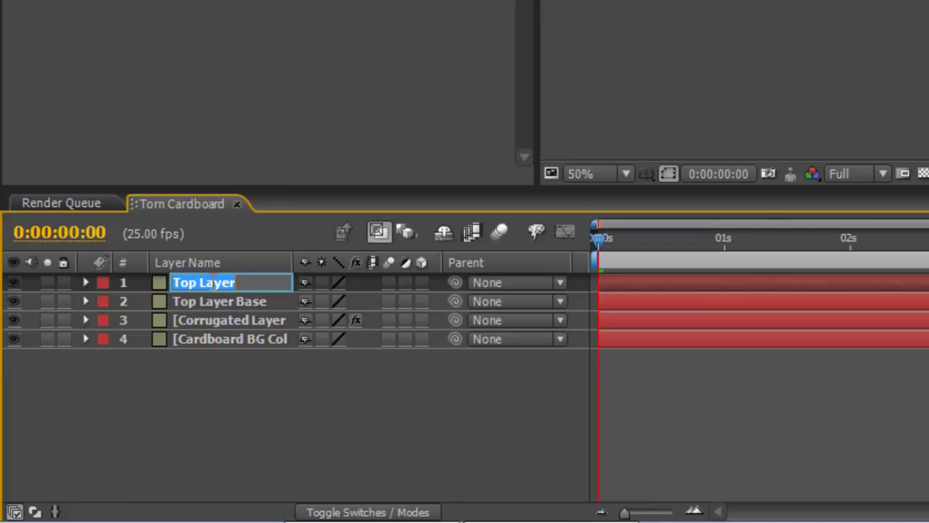
{"action": "type", "text": "Top Laye"}
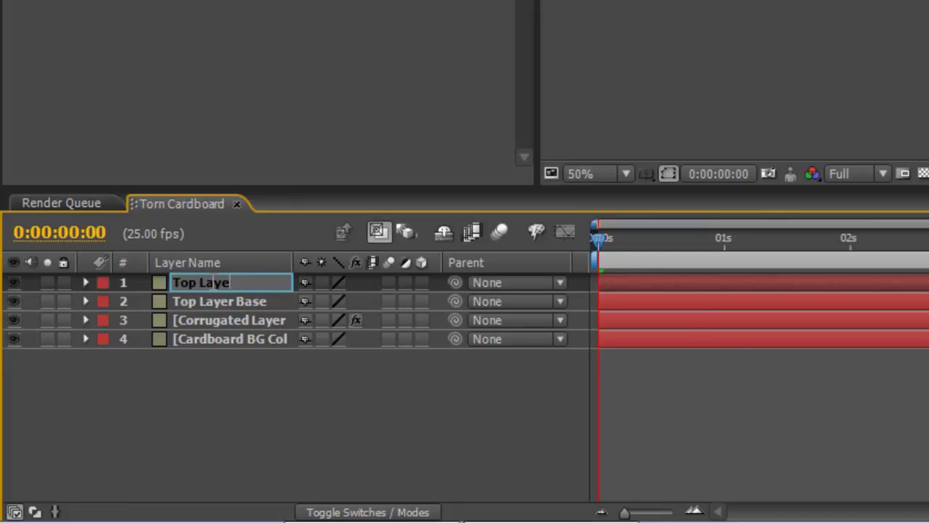
{"action": "type", "text": "r Texture"}
{"action": "key", "text": "Return"}
{"action": "left_click", "coordinate": [253, 416]}
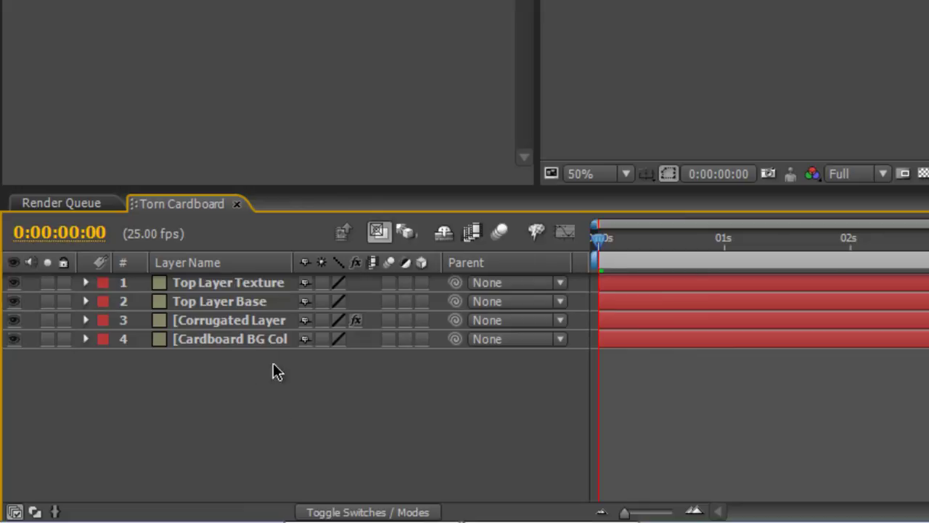
- Copy Corrugated Layer's Venetian Blinds for Top Layer Texture and darken Top Layer Base to 7C7C60
{"action": "left_click", "coordinate": [258, 320]}
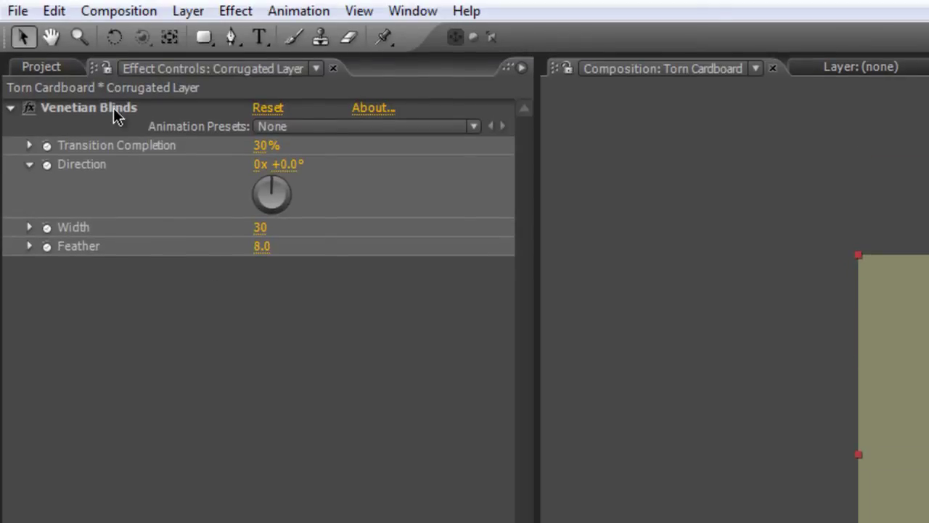
{"action": "left_click", "coordinate": [113, 108]}
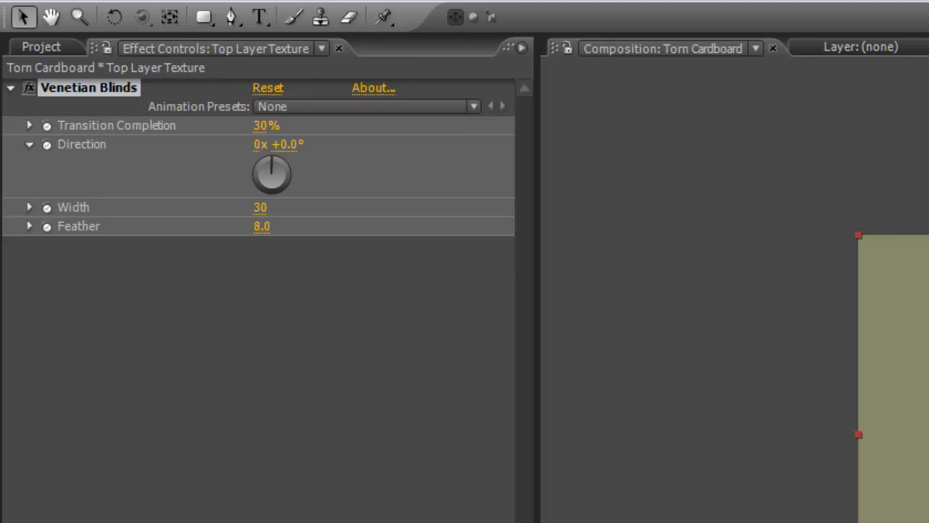
{"action": "left_click", "coordinate": [353, 217]}
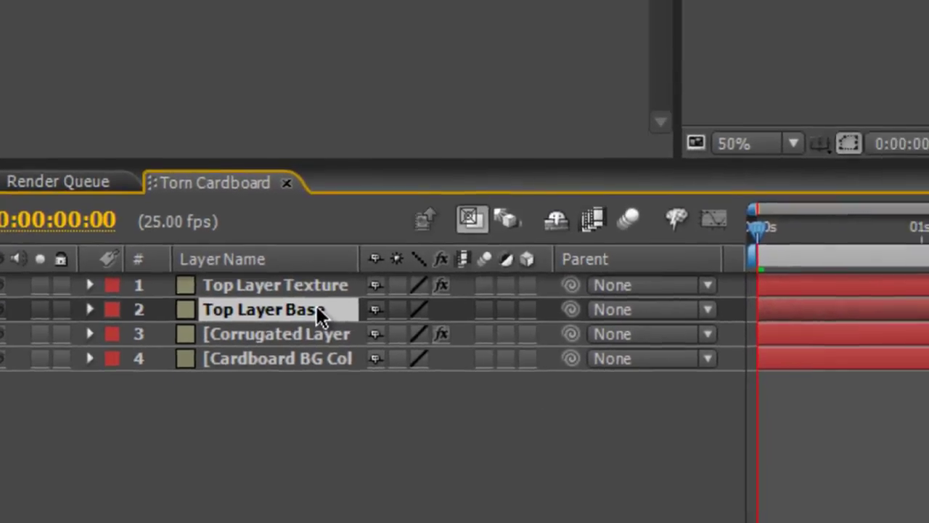
{"action": "key", "text": "ctrl+shift+y"}
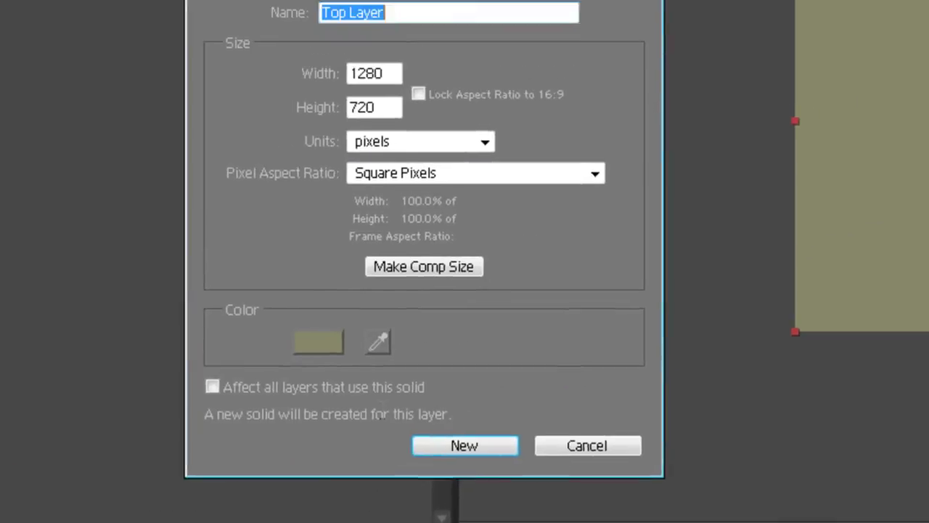
{"action": "left_click", "coordinate": [310, 380]}
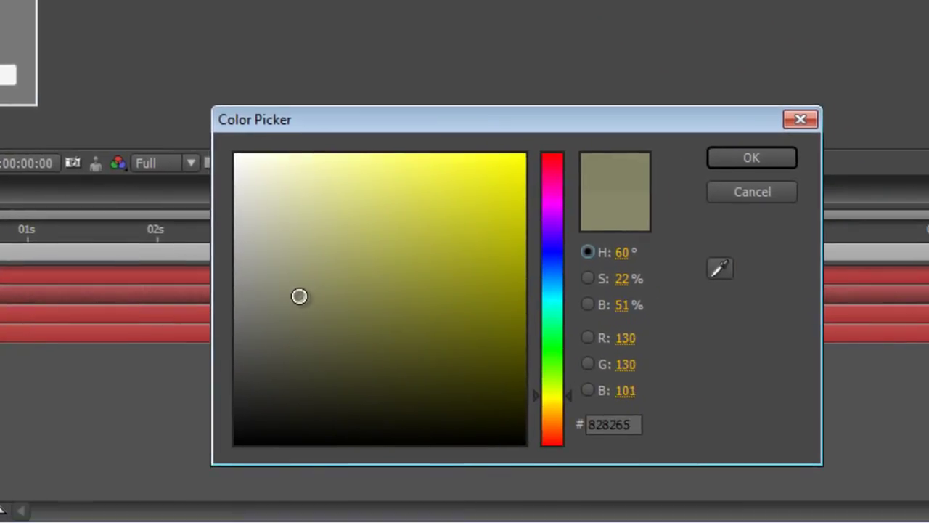
{"action": "left_click_drag", "start_coordinate": [299, 296], "coordinate": [299, 302]}
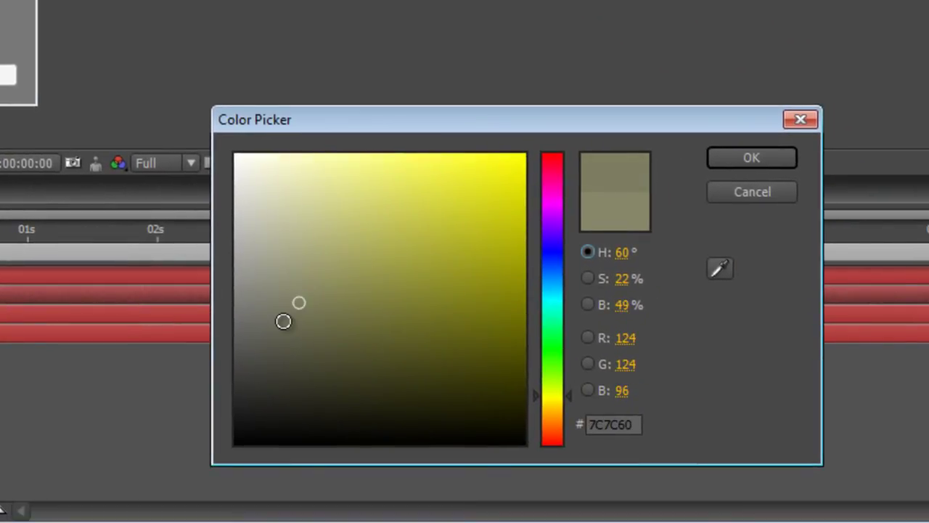
{"action": "left_click", "coordinate": [769, 161]}
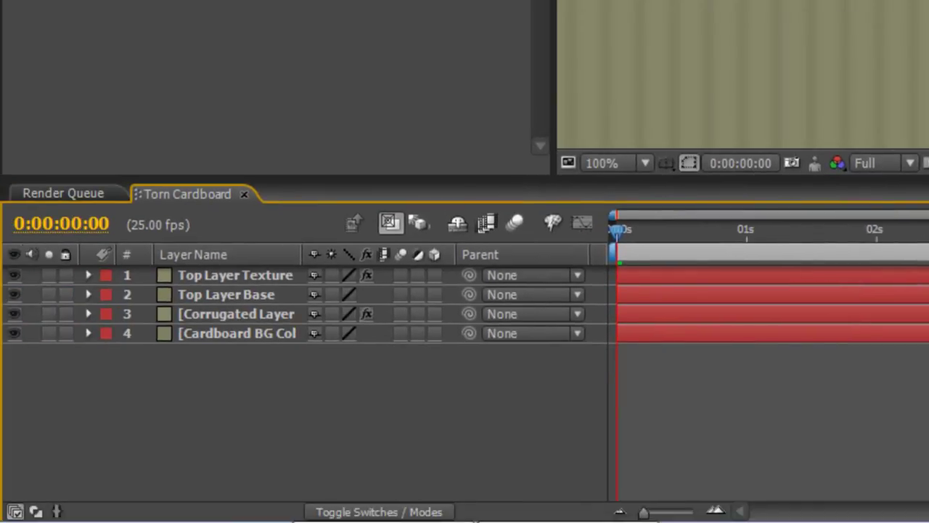
- Raise Top Layer Texture's Venetian Blinds Feather to 15.0
{"action": "left_click", "coordinate": [240, 275]}
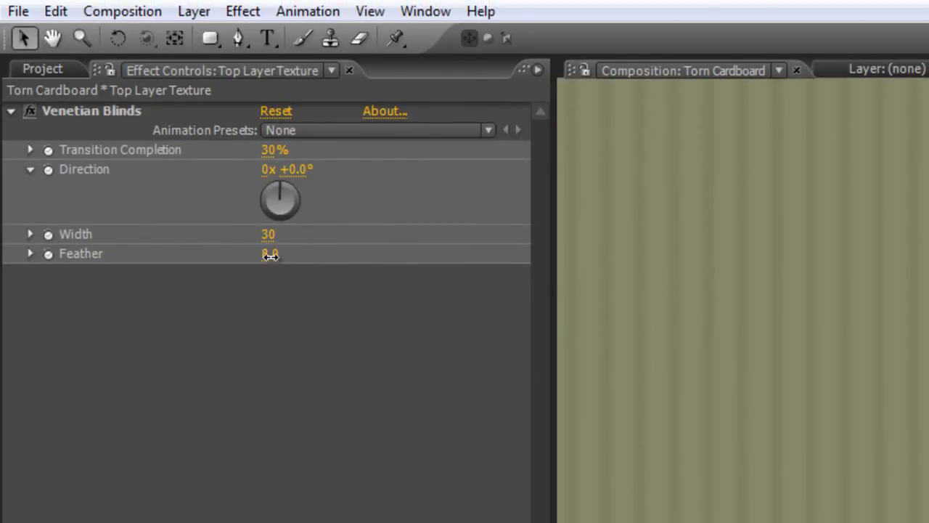
{"action": "left_click_drag", "start_coordinate": [269, 254], "coordinate": [278, 255]}
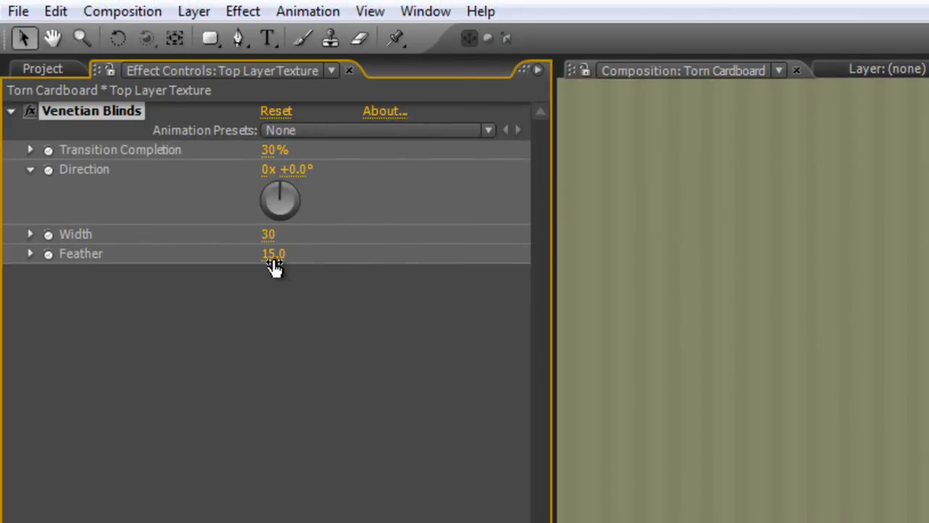
{"action": "left_click", "coordinate": [280, 316]}
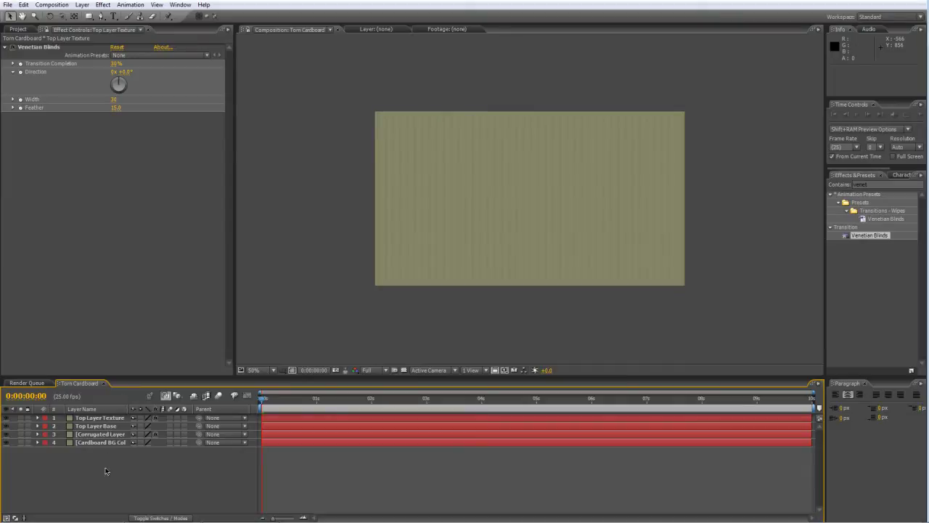
- Apply Fractal Noise to Top Layer Texture with Dynamic fractal type and Spline noise type
{"action": "left_click", "coordinate": [830, 185]}
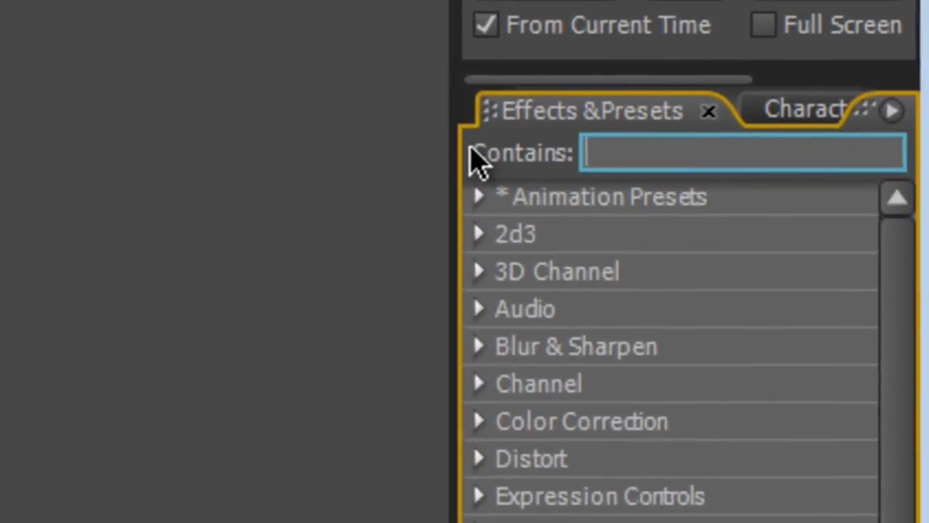
{"action": "type", "text": "fractal"}
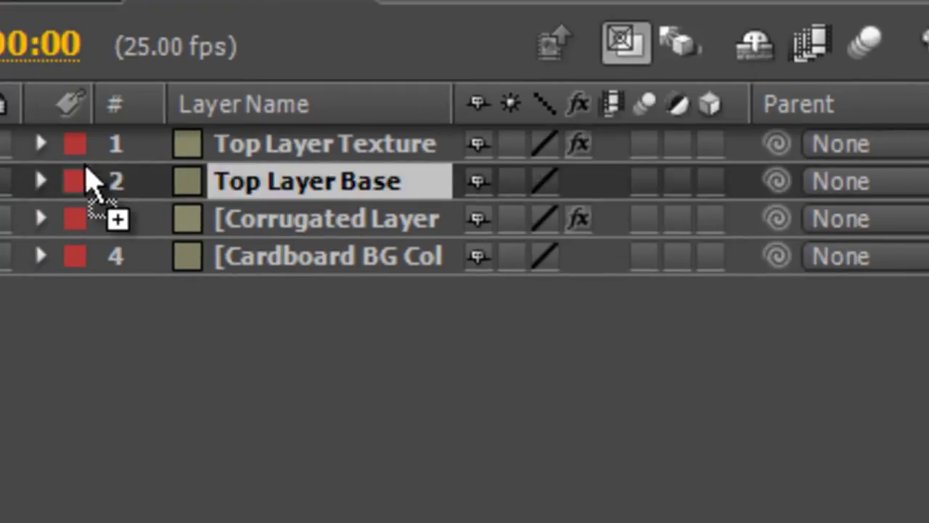
{"action": "left_click_drag", "start_coordinate": [94, 180], "coordinate": [305, 204]}
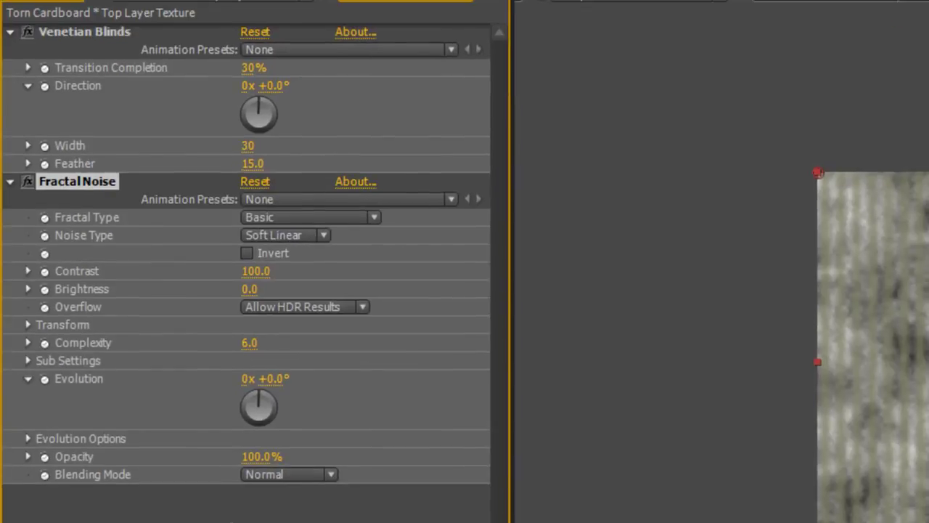
{"action": "left_click", "coordinate": [300, 220]}
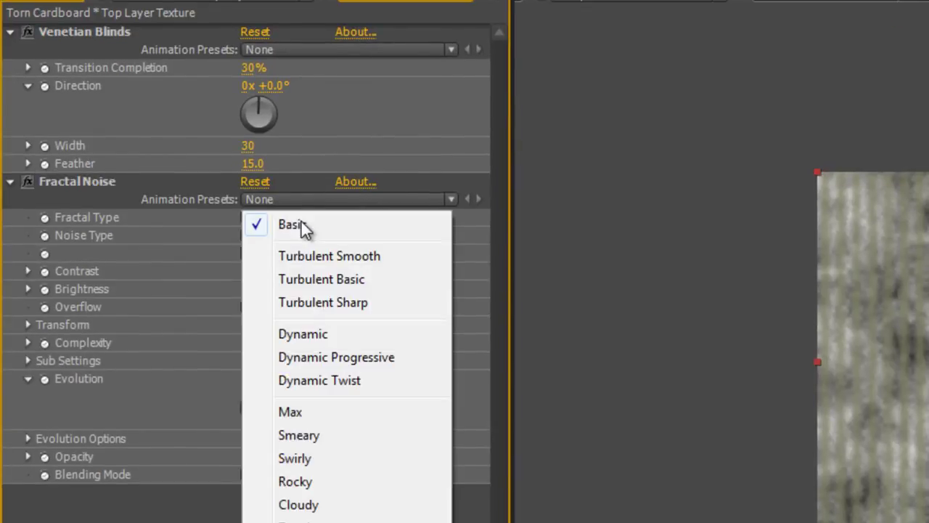
{"action": "left_click", "coordinate": [320, 334]}
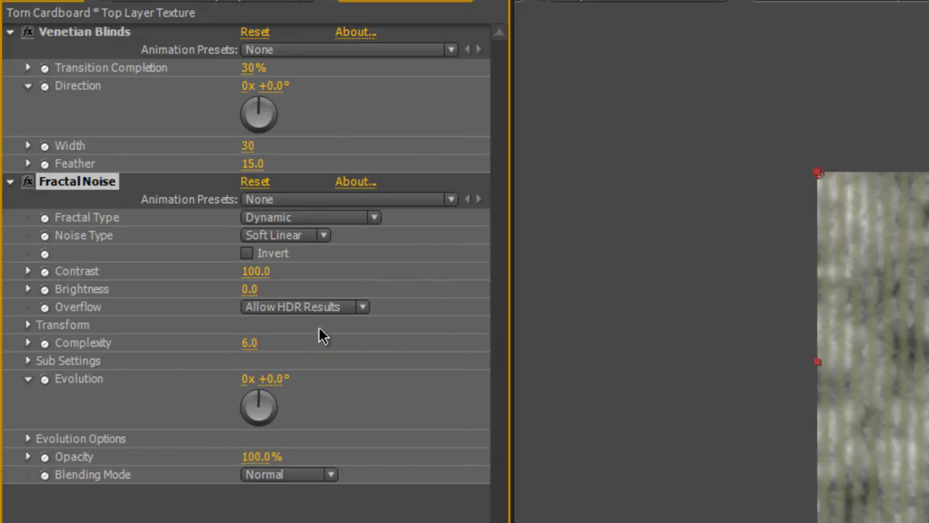
{"action": "left_click", "coordinate": [292, 237]}
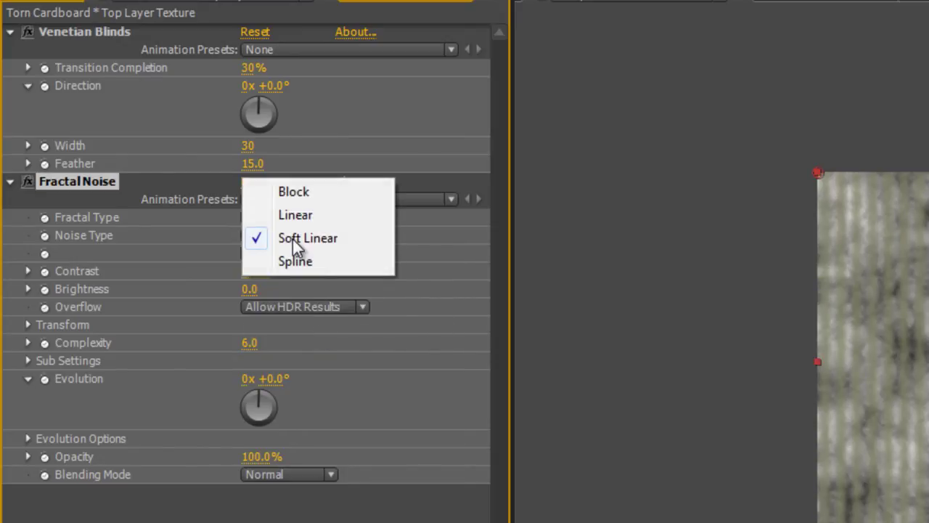
{"action": "left_click", "coordinate": [294, 260]}
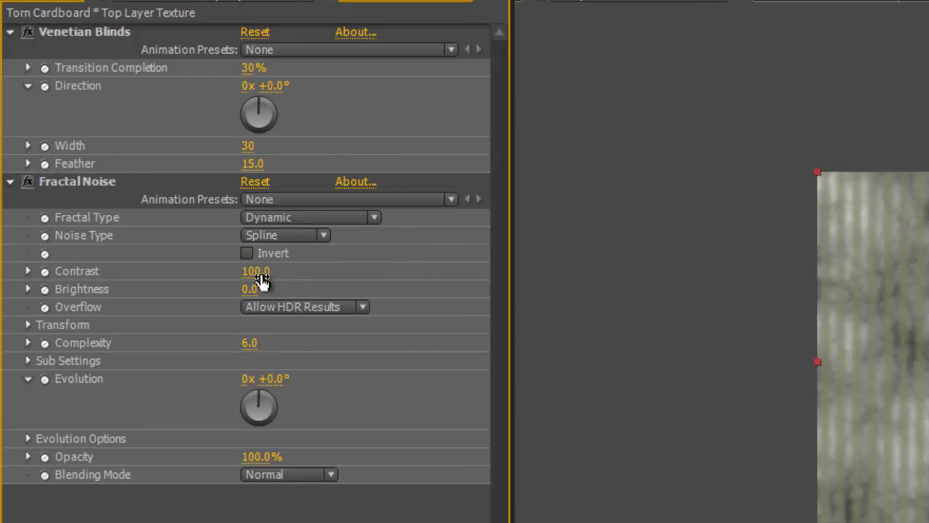
- Lower the noise contrast to 49 and opacity to 25%, and blend it with Multiply
{"action": "left_click_drag", "start_coordinate": [261, 272], "coordinate": [254, 289]}
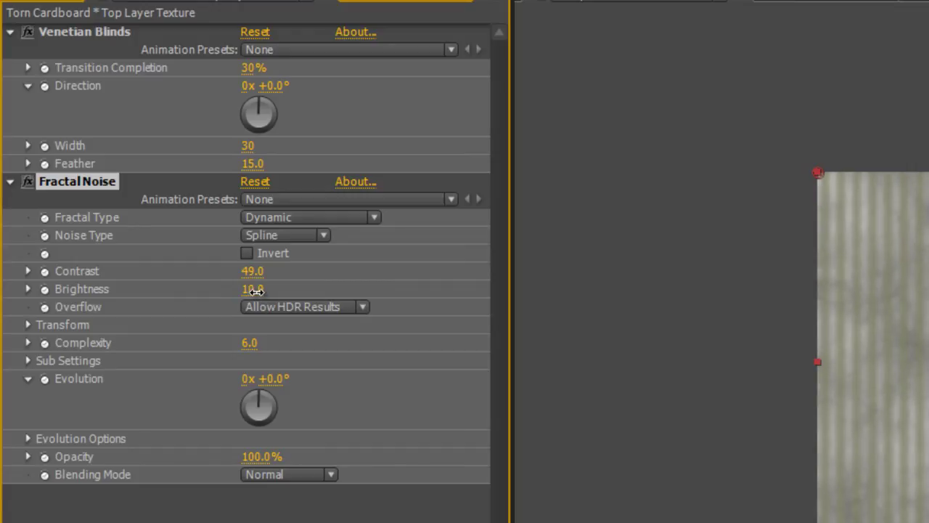
{"action": "left_click_drag", "start_coordinate": [259, 458], "coordinate": [184, 460]}
{"action": "scroll", "coordinate": [286, 479], "scroll_direction": "down", "scroll_amount": 1}
{"action": "left_click", "coordinate": [282, 446]}
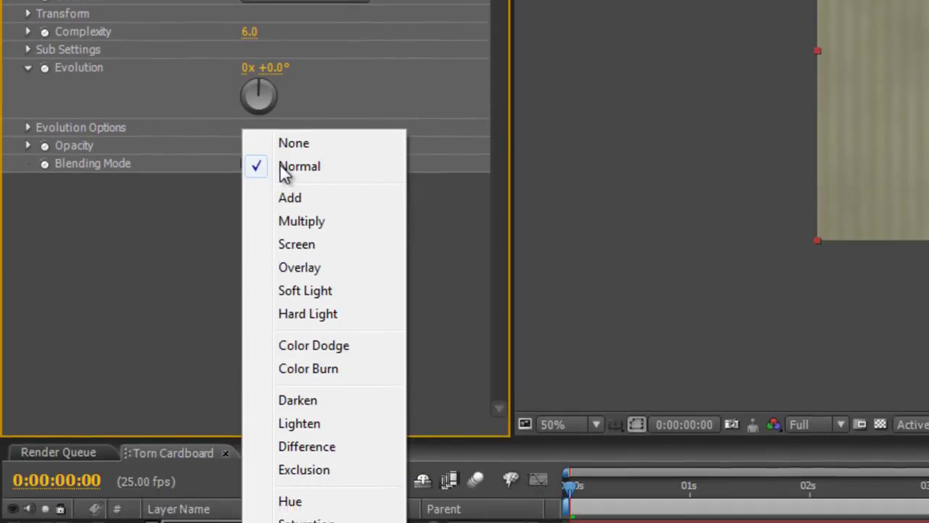
{"action": "left_click", "coordinate": [302, 160]}
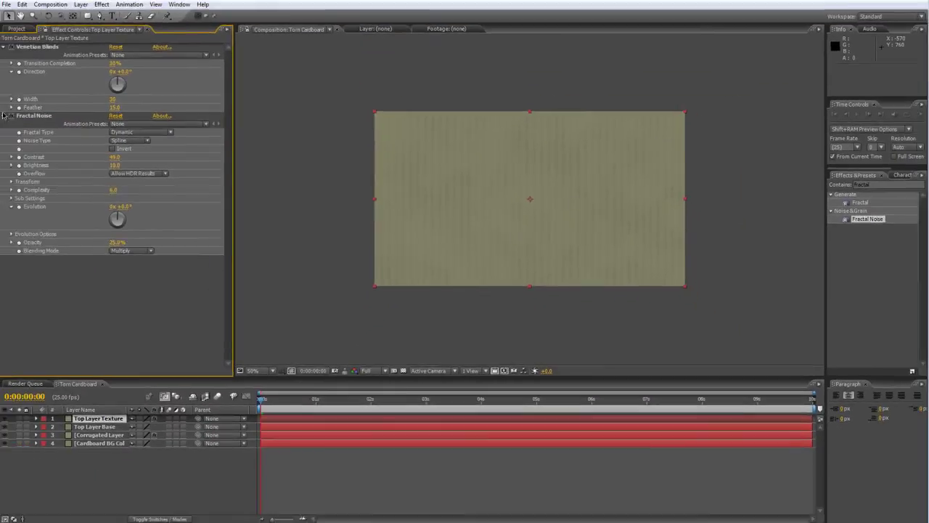
{"action": "left_click", "coordinate": [5, 47]}
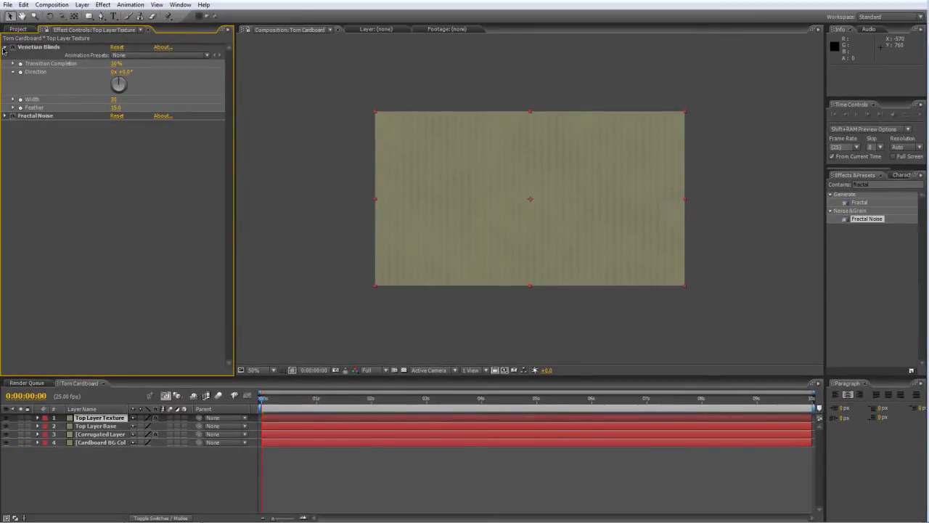
{"action": "left_click", "coordinate": [5, 55]}
{"action": "left_click", "coordinate": [109, 468]}
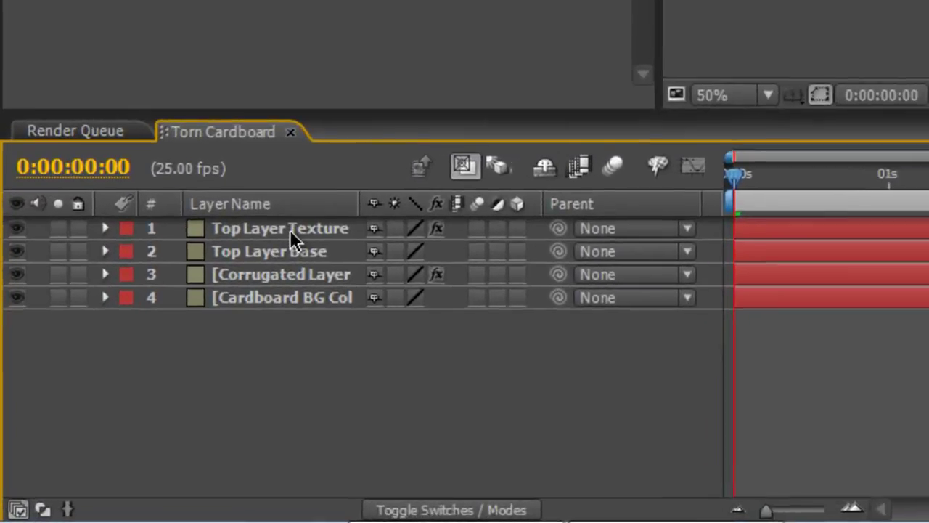
- Pre-compose Top Layer Texture and Top Layer Base as 'Top Layer Precomp', moving all attributes
{"action": "left_click", "coordinate": [103, 419]}
{"action": "left_click", "coordinate": [317, 232], "text": "shift"}
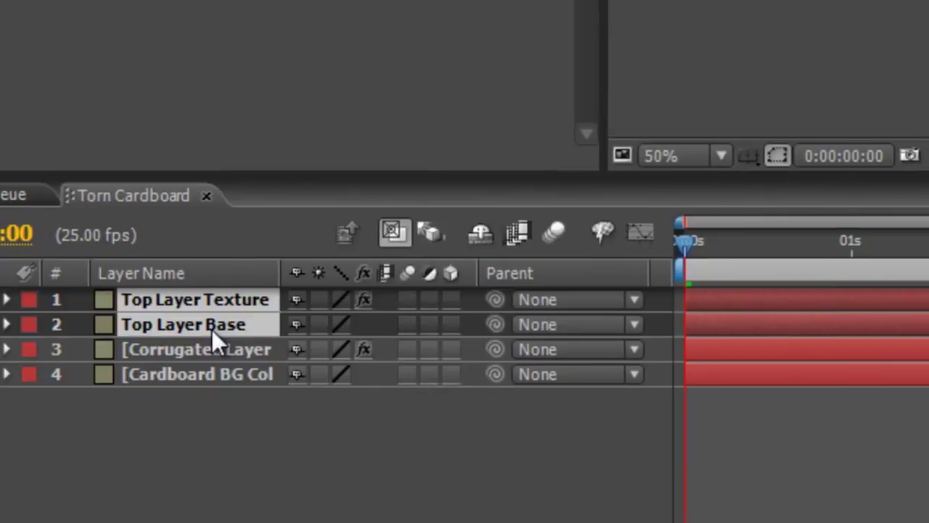
{"action": "key", "text": "ctrl+shift+c"}
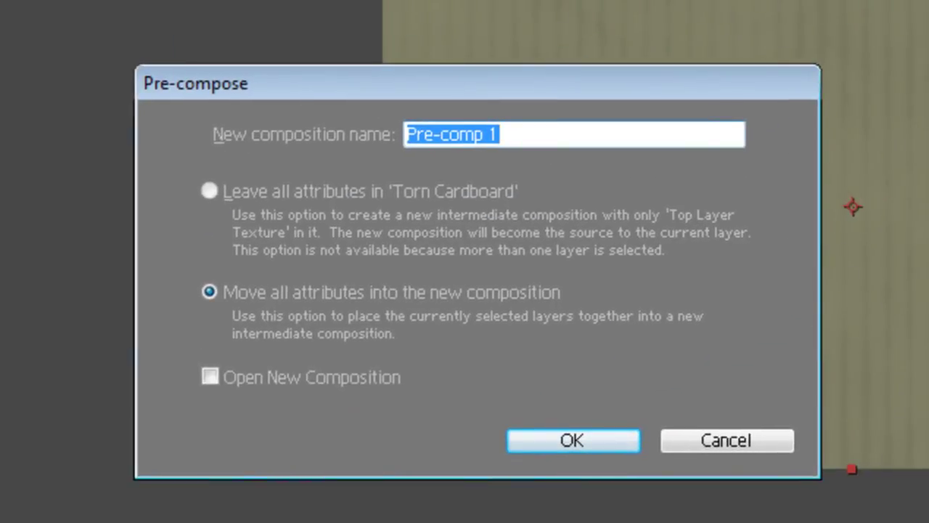
{"action": "type", "text": "Top La"}
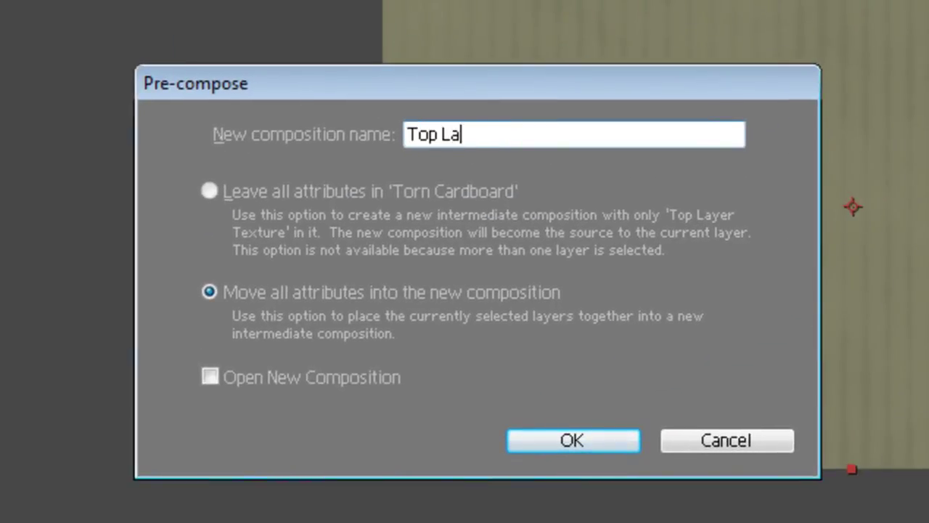
{"action": "type", "text": "yer Precomp"}
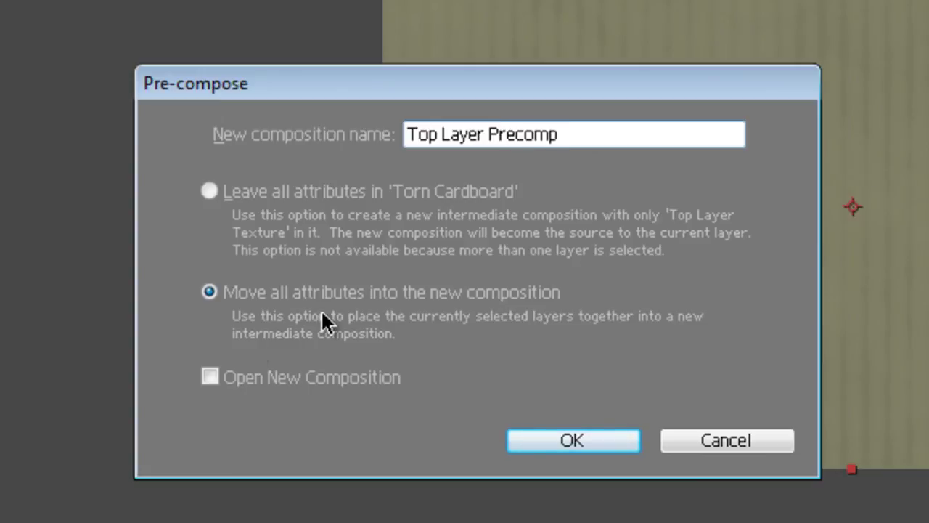
{"action": "left_click", "coordinate": [593, 441]}
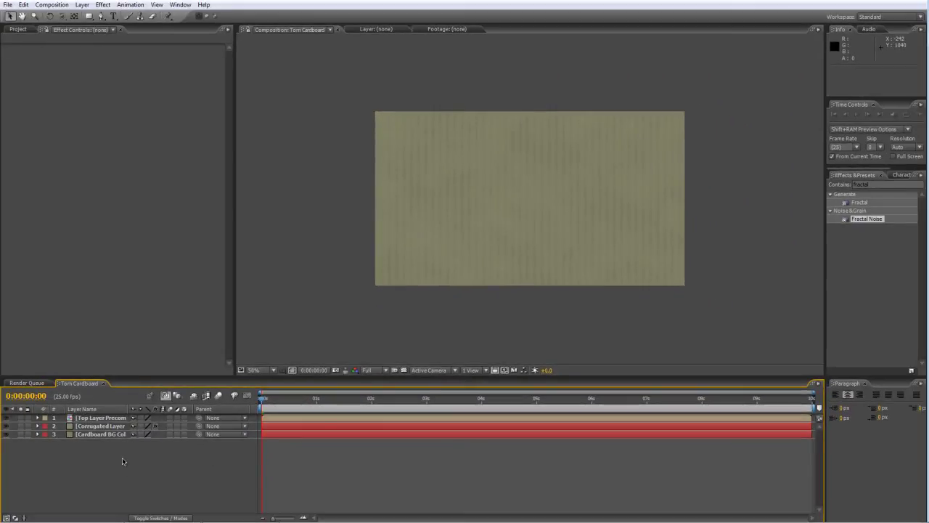
- Add a new 1280×720 solid in a lightened pale grey-yellow, named 'Tear Layer Top'
{"action": "right_click", "coordinate": [122, 459]}
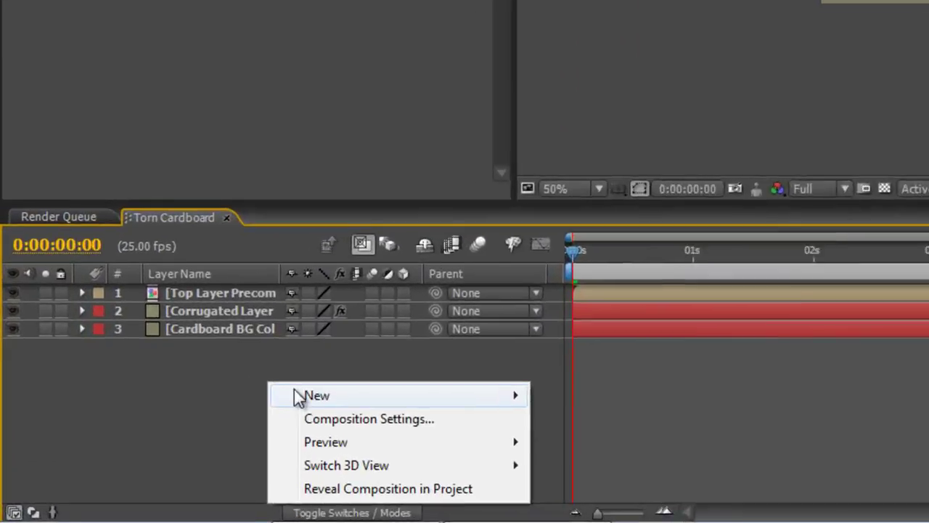
{"action": "mouse_move", "coordinate": [138, 462]}
{"action": "left_click", "coordinate": [690, 269]}
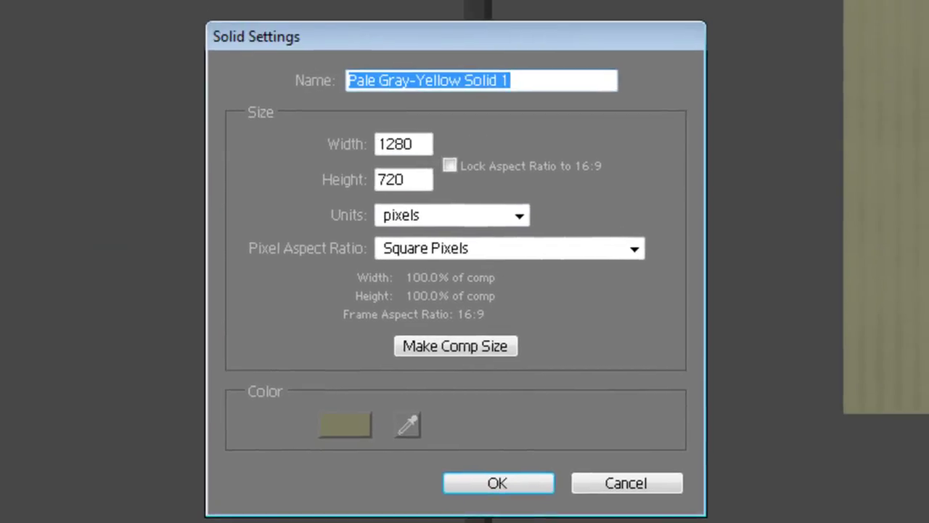
{"action": "left_click", "coordinate": [364, 423]}
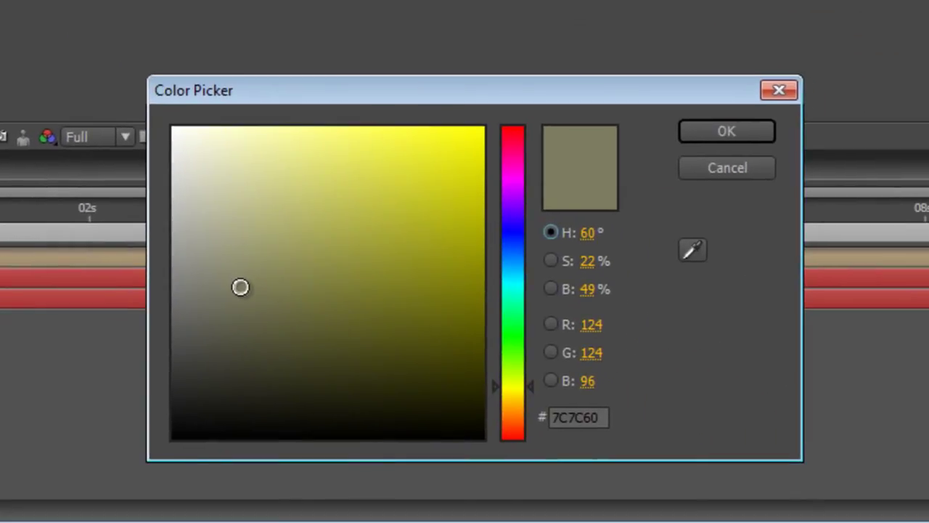
{"action": "left_click_drag", "start_coordinate": [241, 286], "coordinate": [223, 249]}
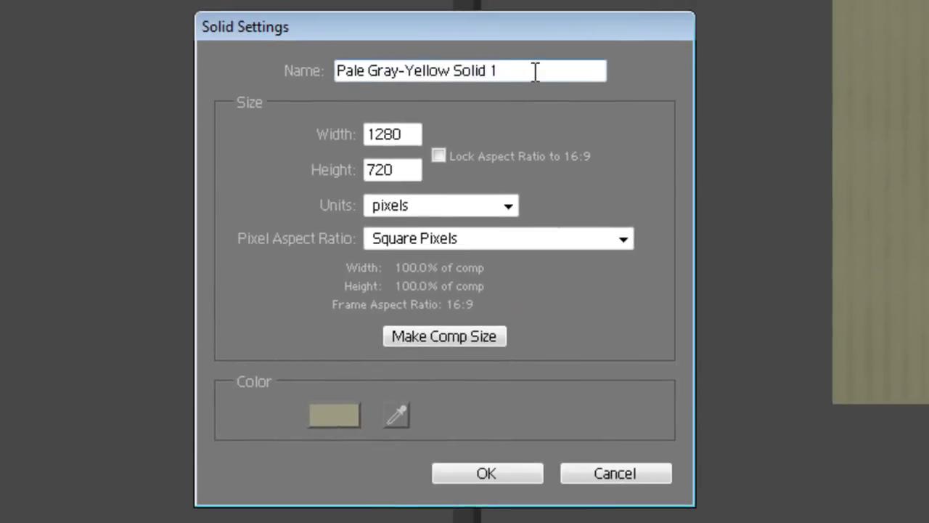
{"action": "type", "text": "Tea"}
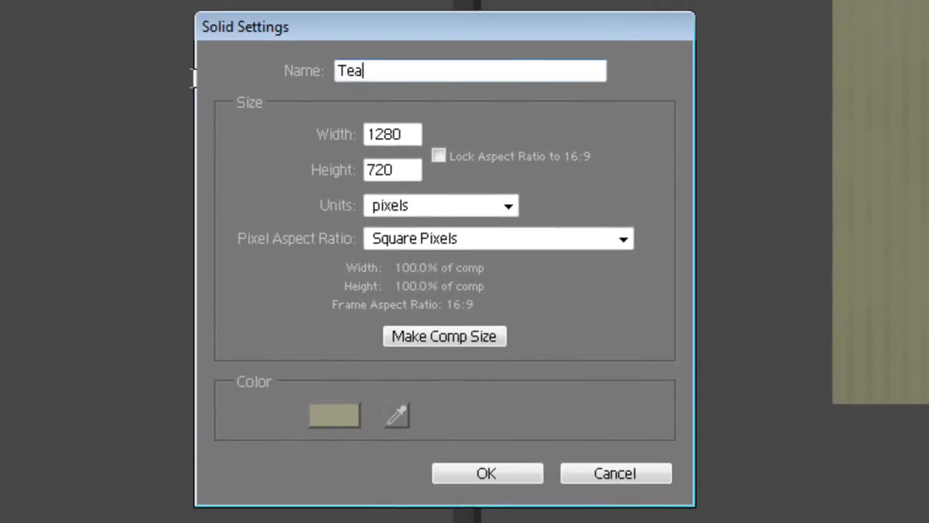
{"action": "type", "text": "r Layer Top"}
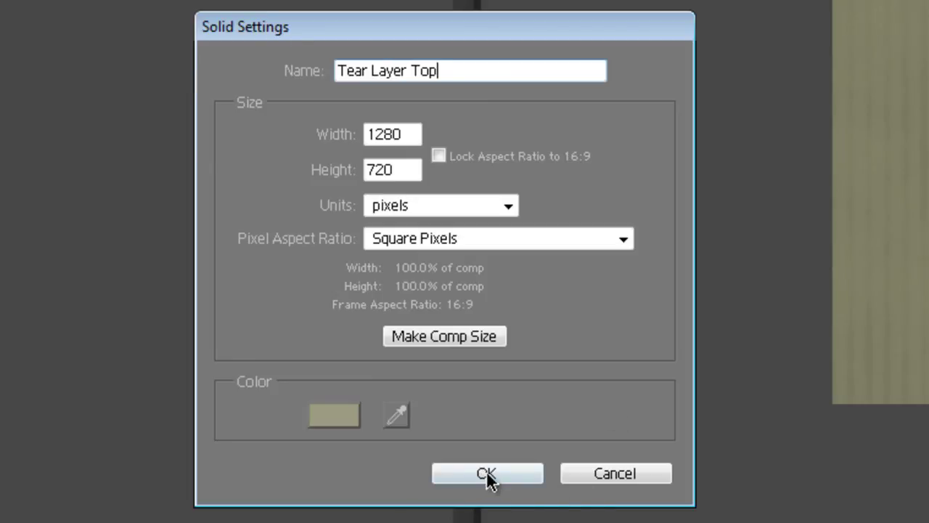
{"action": "left_click", "coordinate": [487, 473]}
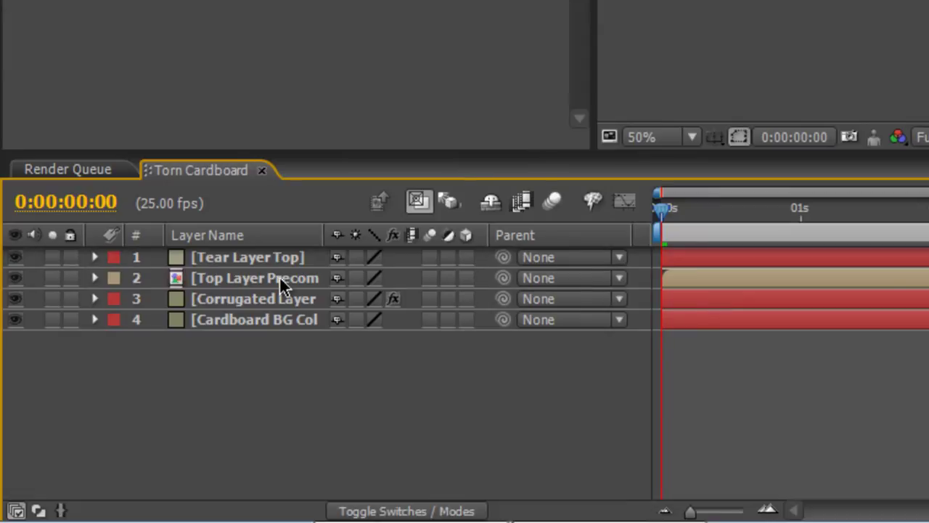
- Duplicate Tear Layer Top and rename the copy 'Tear Layer Bottom'
{"action": "left_click", "coordinate": [275, 256]}
{"action": "key", "text": "ctrl+d"}
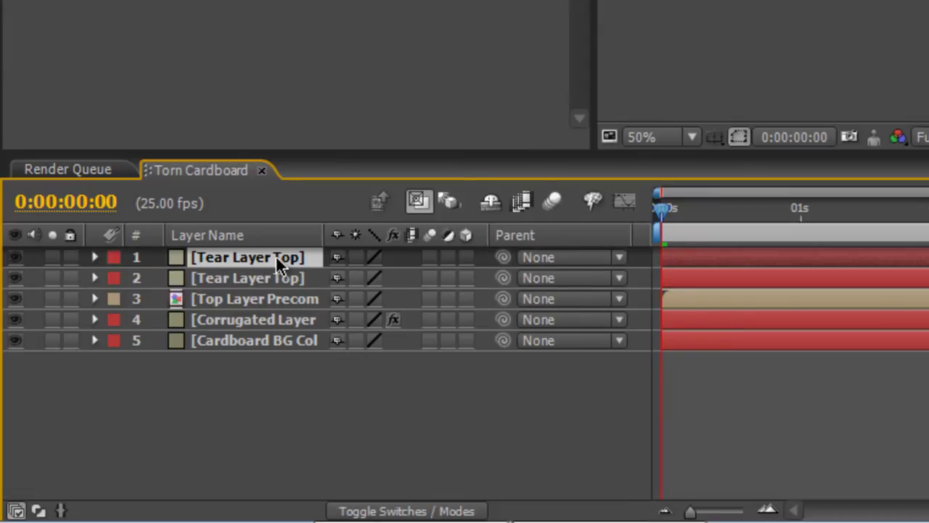
{"action": "left_click", "coordinate": [275, 277]}
{"action": "key", "text": "Return"}
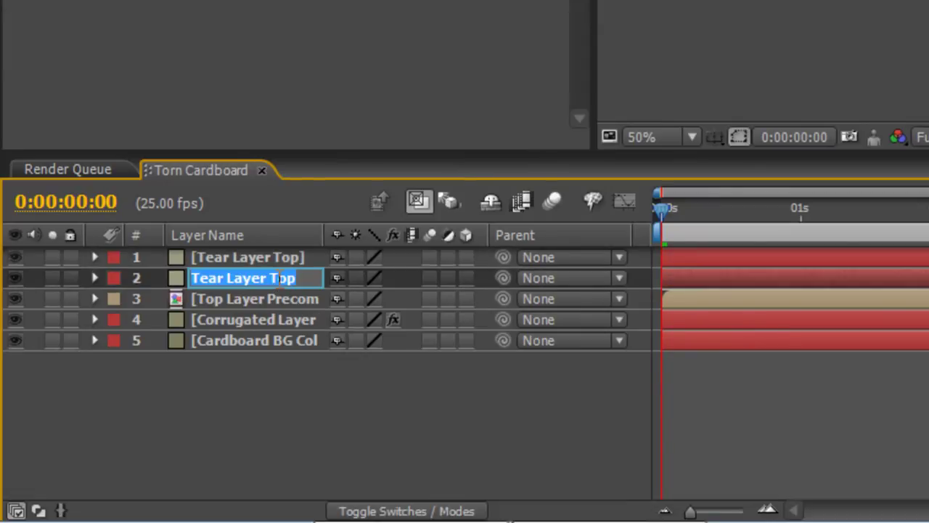
{"action": "type", "text": "Tear L"}
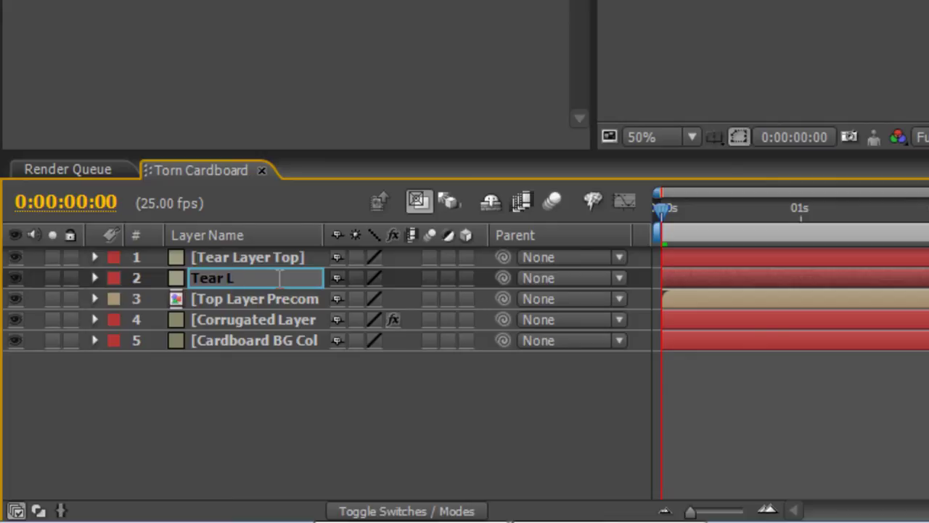
{"action": "type", "text": "ayer Bottom"}
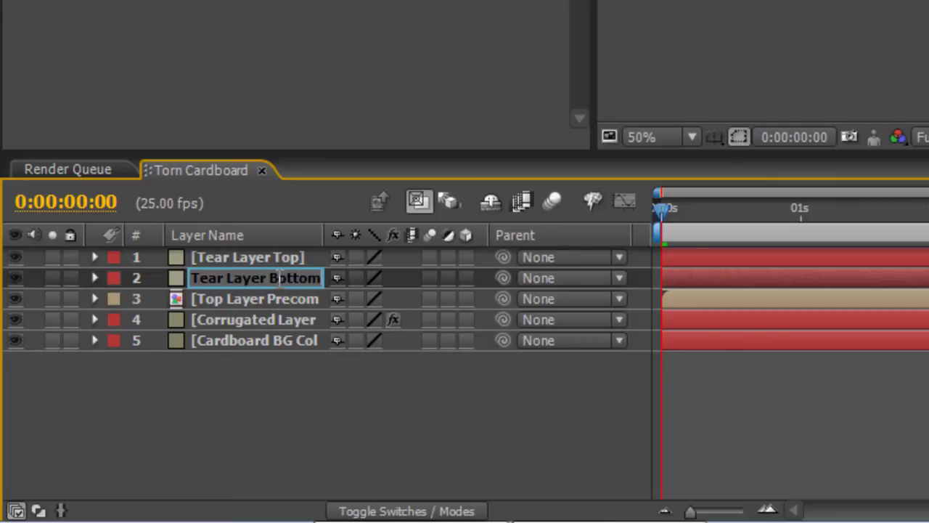
{"action": "left_click", "coordinate": [283, 429]}
- Give Tear Layer Bottom its own new solid in a darker grey-yellow, 94947B
{"action": "left_click", "coordinate": [246, 281]}
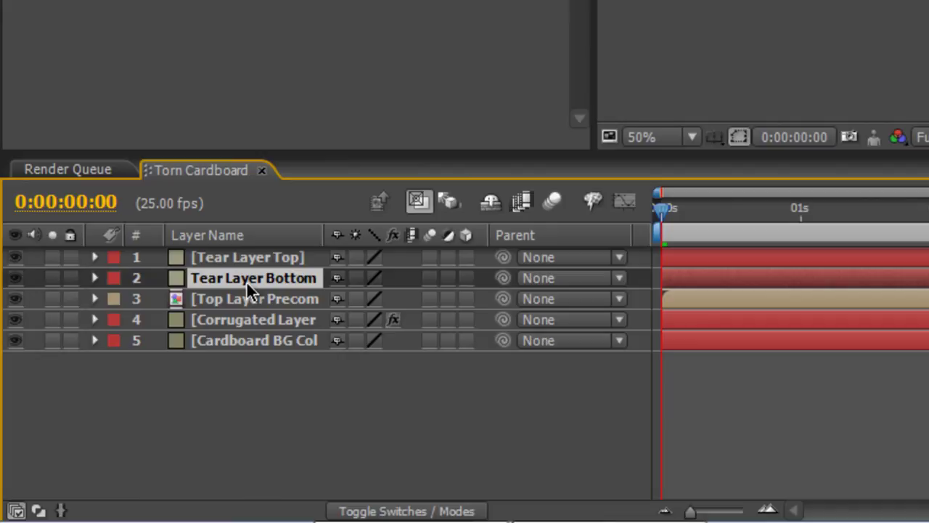
{"action": "key", "text": "ctrl+shift+y"}
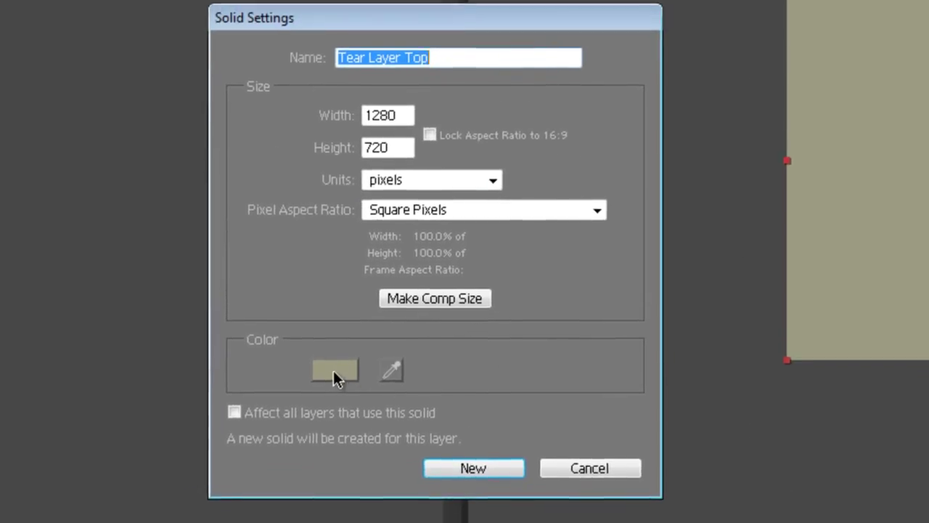
{"action": "left_click", "coordinate": [333, 370]}
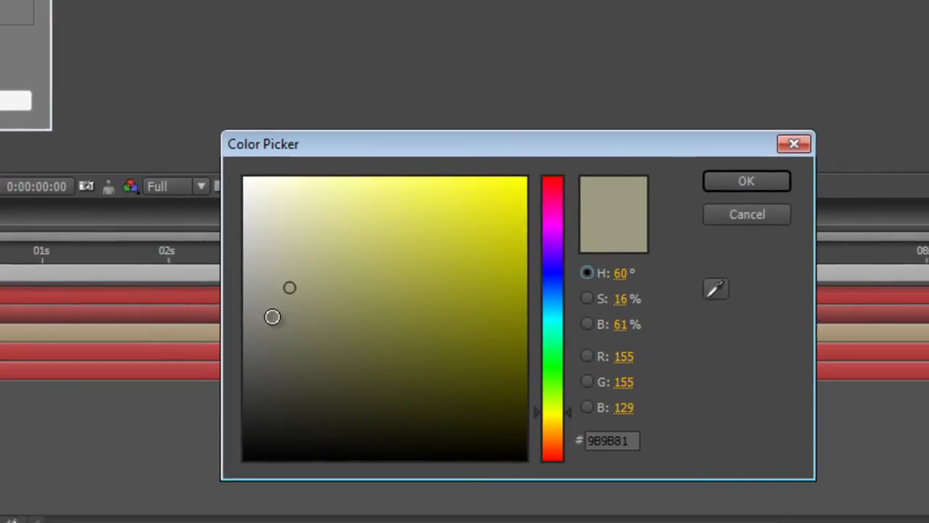
{"action": "left_click_drag", "start_coordinate": [291, 290], "coordinate": [293, 296]}
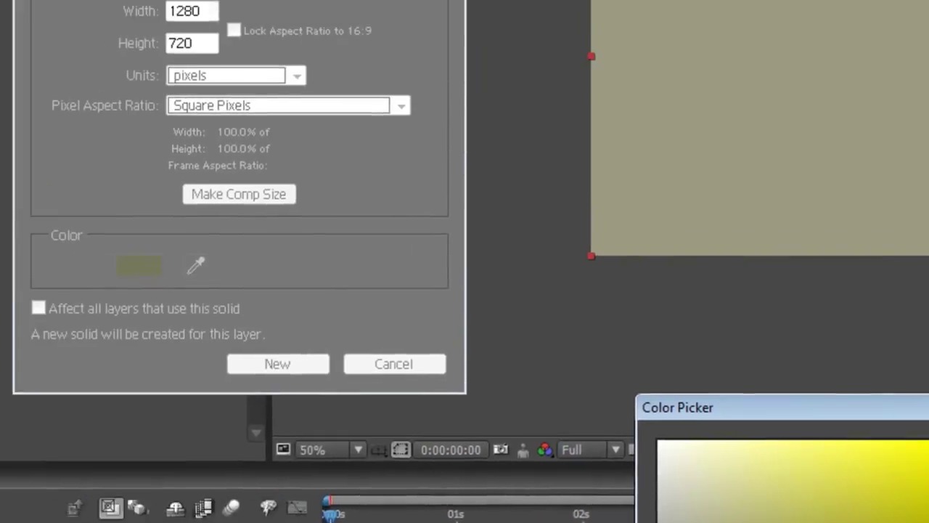
{"action": "key", "text": "Return"}
{"action": "left_click", "coordinate": [287, 362]}
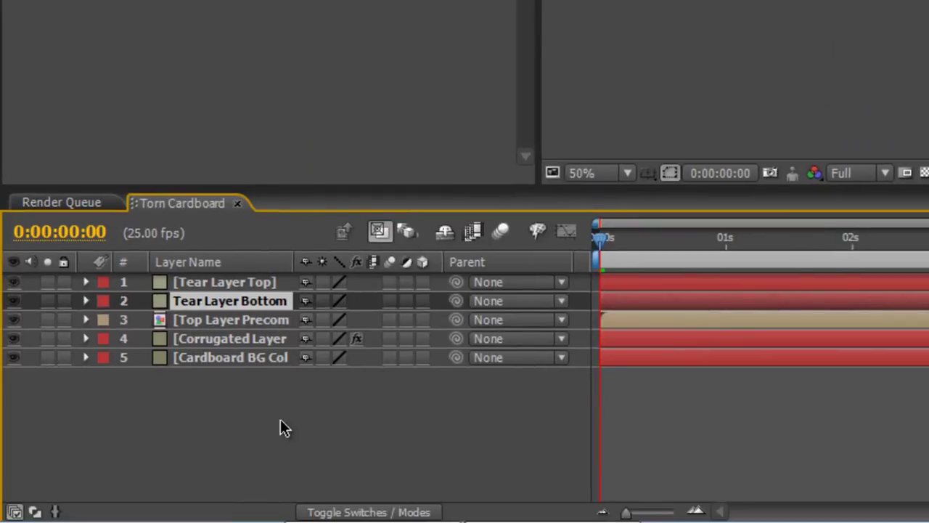
{"action": "left_click", "coordinate": [281, 394]}
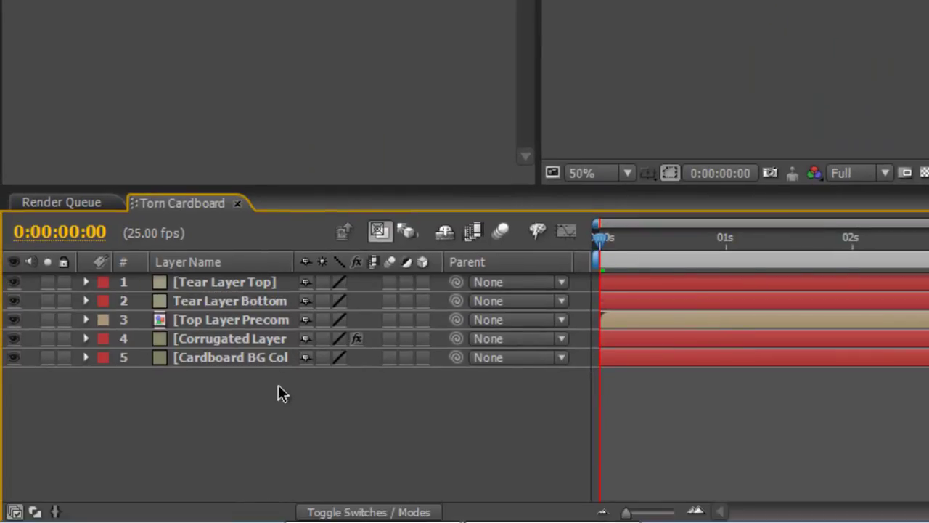
- Pre-compose both tear layers as 'Tear Layer Precomp' and move it below Top Layer Precomp
{"action": "left_click", "coordinate": [266, 339]}
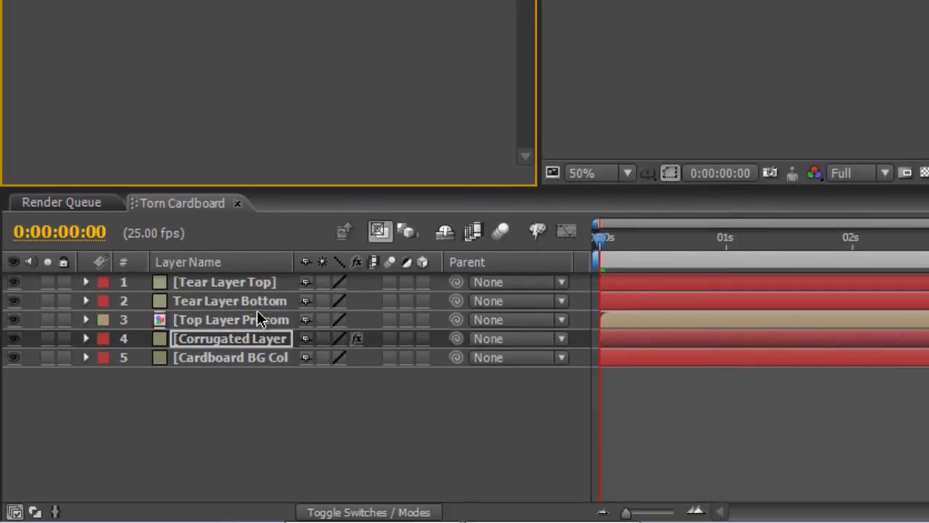
{"action": "left_click", "coordinate": [244, 283]}
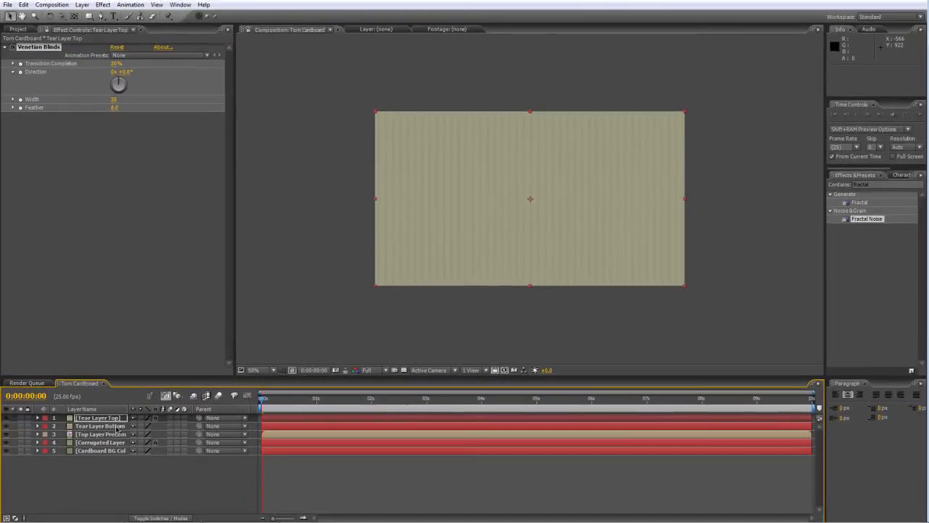
{"action": "left_click", "coordinate": [112, 486]}
{"action": "left_click", "coordinate": [107, 426]}
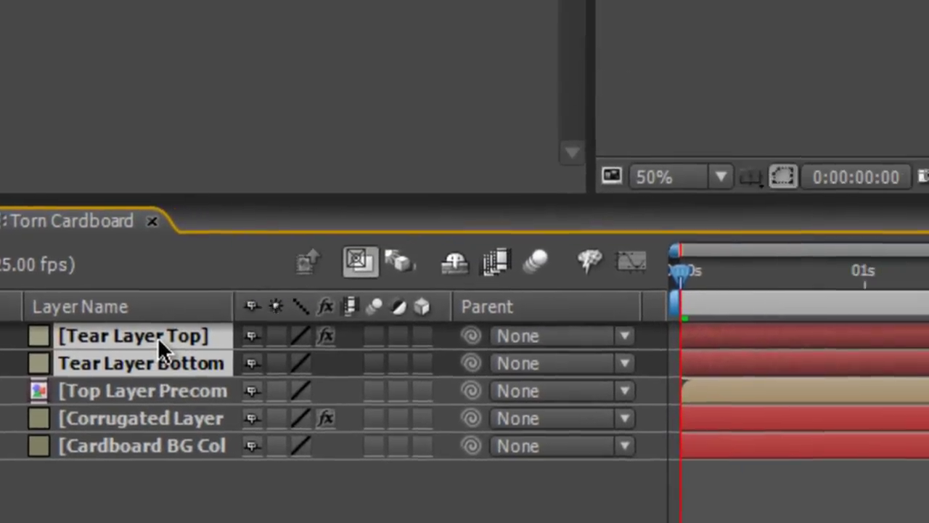
{"action": "key", "text": "ctrl+shift+c"}
{"action": "type", "text": "Tear "}
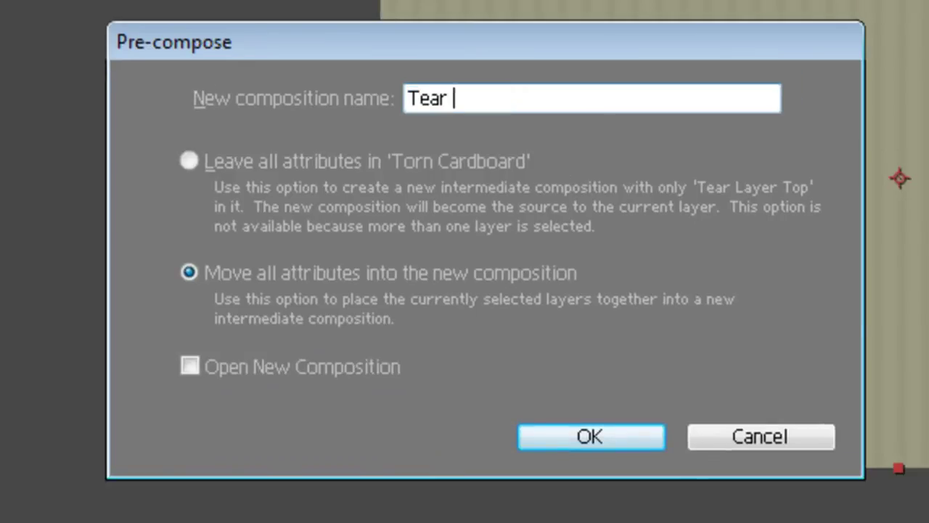
{"action": "type", "text": "Layer Precomp"}
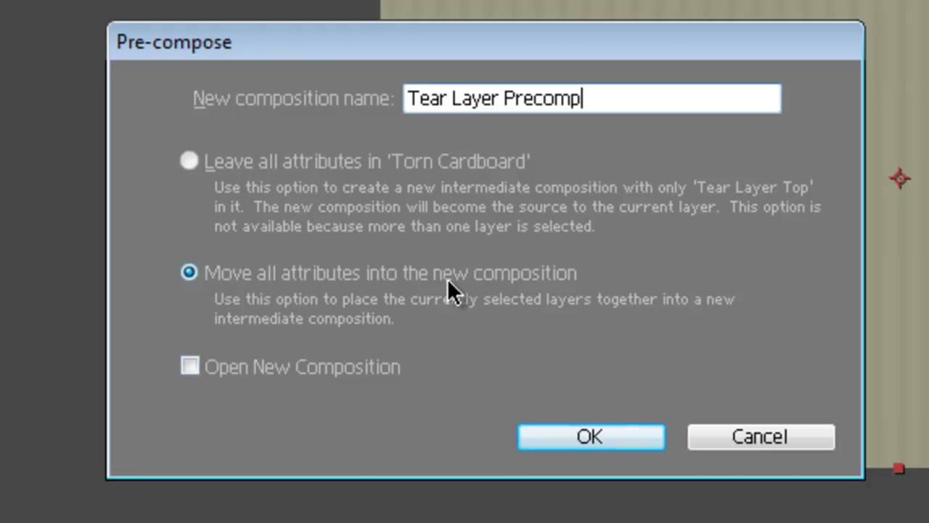
{"action": "left_click", "coordinate": [607, 437]}
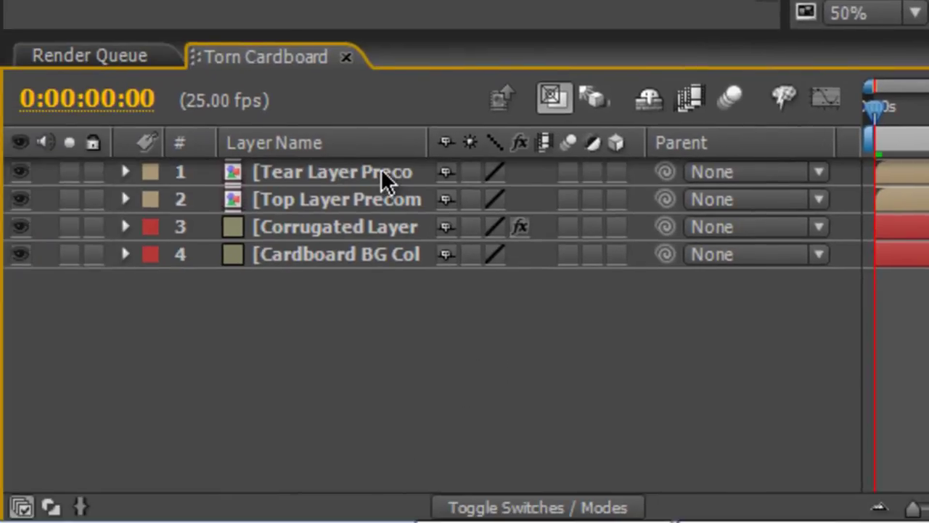
{"action": "left_click_drag", "start_coordinate": [381, 173], "coordinate": [381, 197]}
- Pre-compose the Corrugated Layer and cardboard background as 'Corrugated Layer Precomp'
{"action": "left_click", "coordinate": [388, 304]}
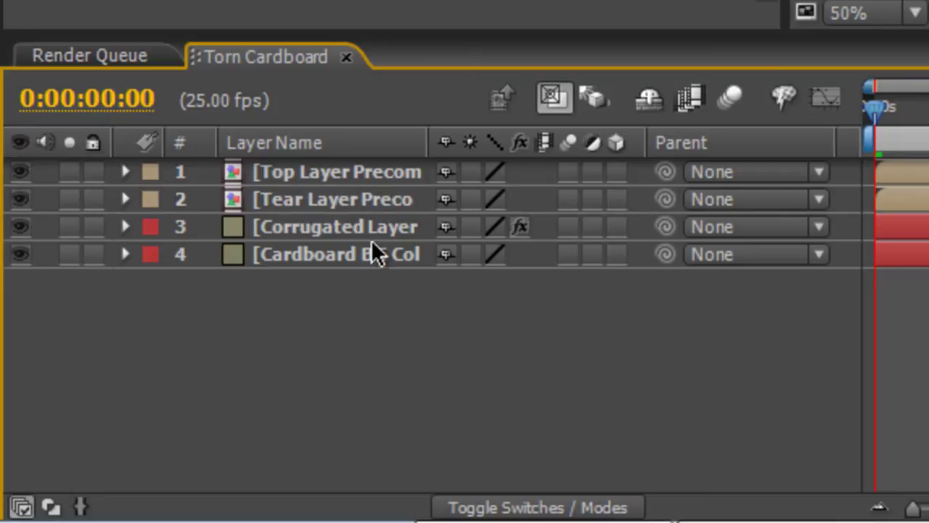
{"action": "left_click", "coordinate": [349, 175]}
{"action": "left_click", "coordinate": [356, 201]}
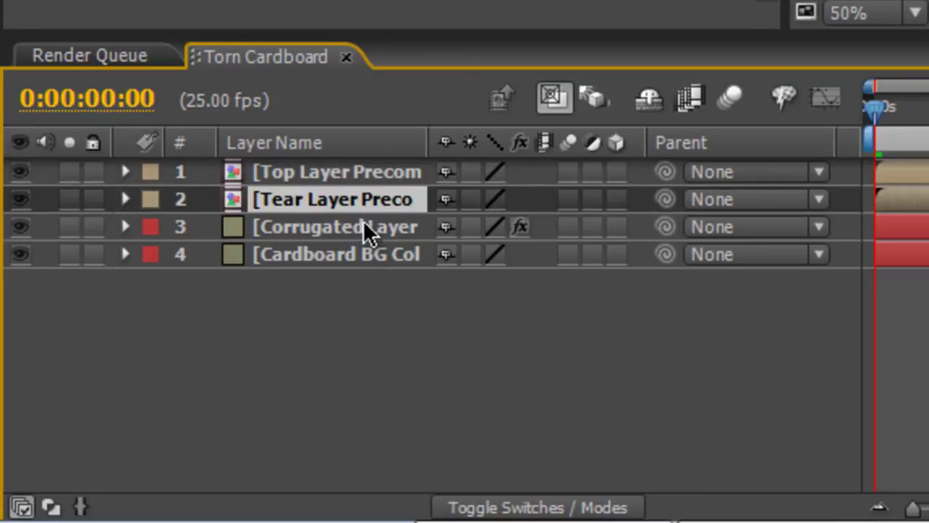
{"action": "left_click", "coordinate": [364, 226]}
{"action": "left_click", "coordinate": [368, 256]}
{"action": "left_click", "coordinate": [376, 338]}
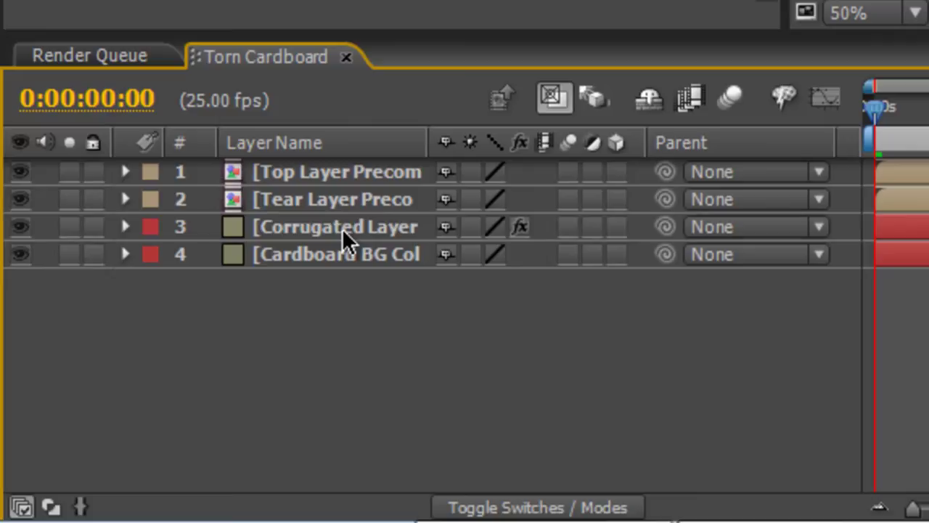
{"action": "left_click", "coordinate": [341, 228]}
{"action": "left_click", "coordinate": [357, 254], "text": "shift"}
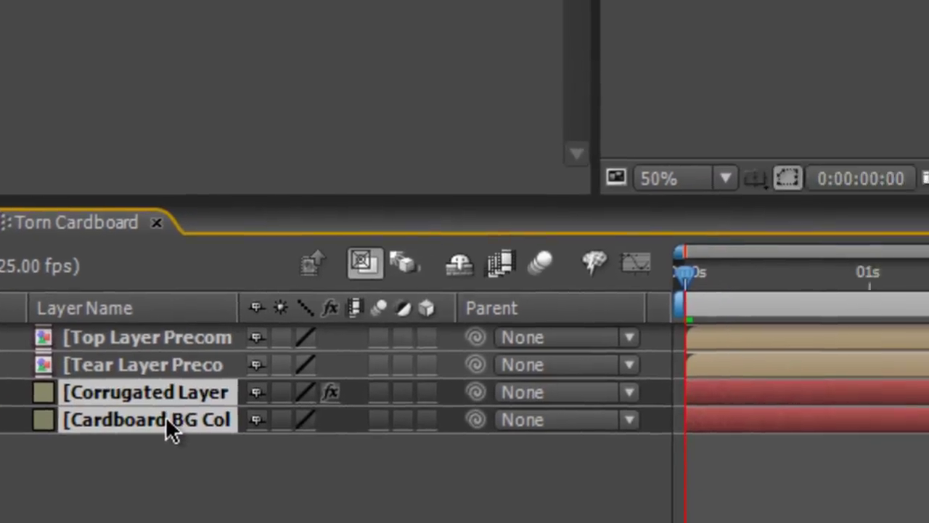
{"action": "key", "text": "ctrl+shift+c"}
{"action": "type", "text": "Corrug"}
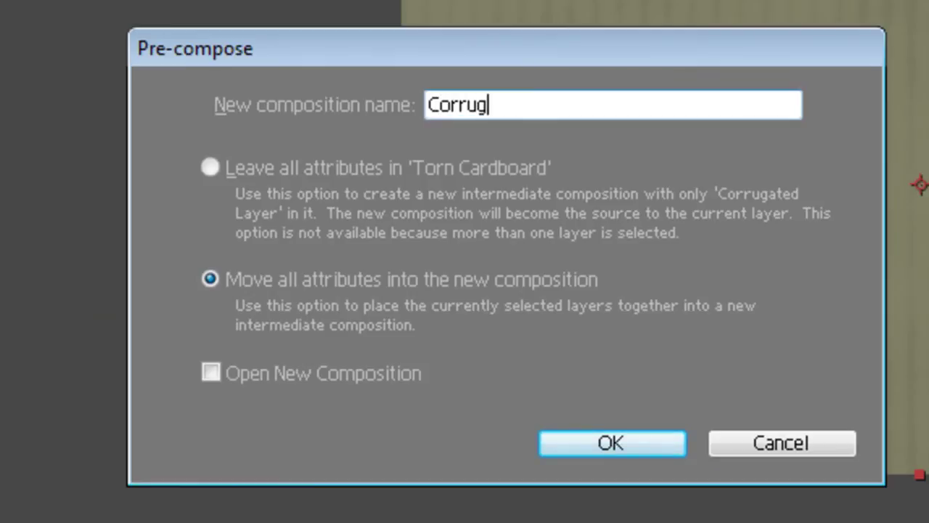
{"action": "type", "text": "ated Layer Precomp"}
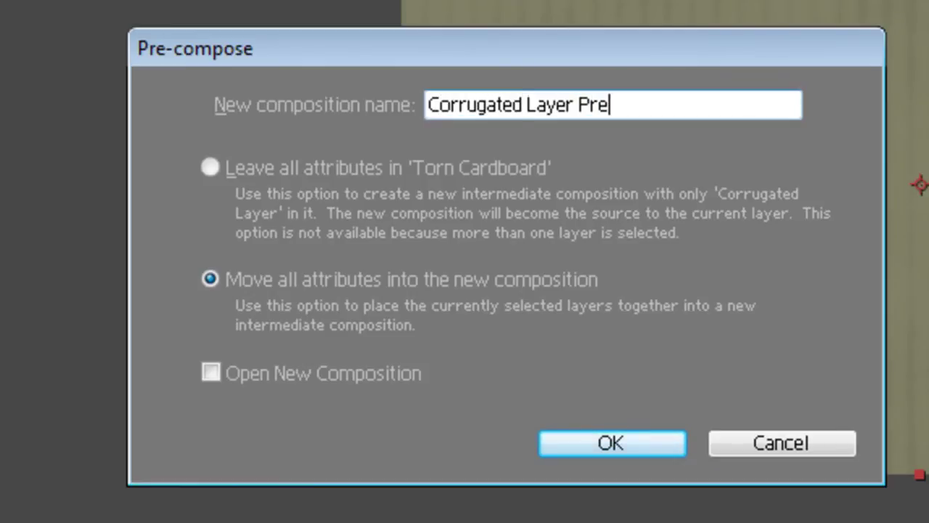
{"action": "left_click", "coordinate": [564, 449]}
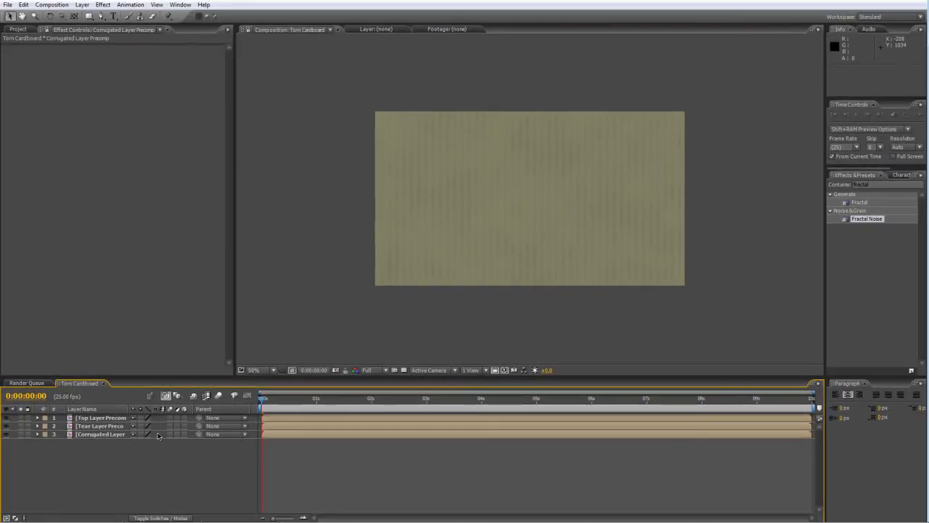
- Draw a closed wavy mask on Top Layer Precomp, with the tear line across the card's middle
{"action": "left_click", "coordinate": [100, 428]}
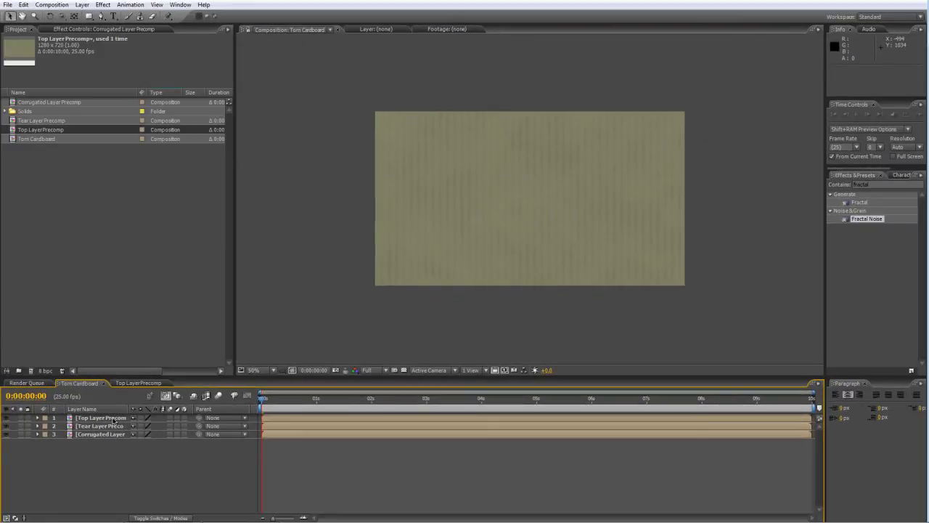
{"action": "left_click", "coordinate": [114, 420]}
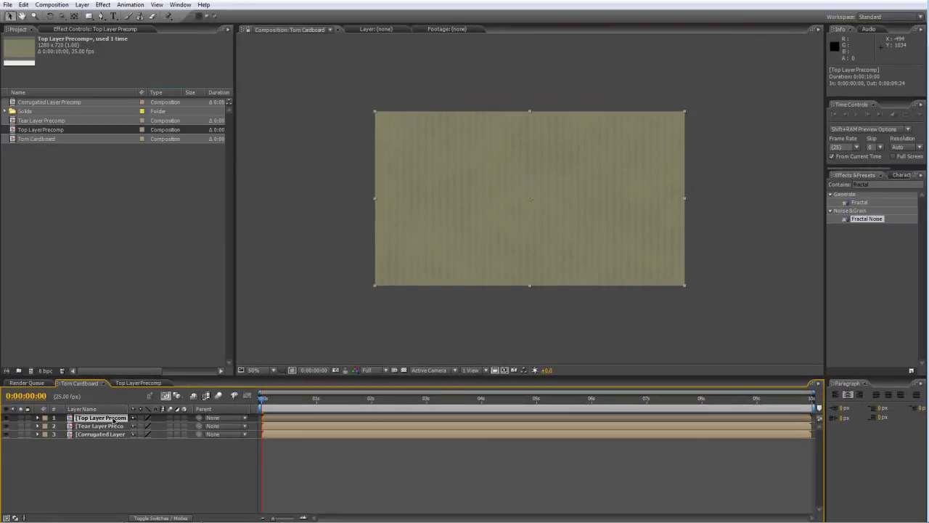
{"action": "left_click", "coordinate": [140, 472]}
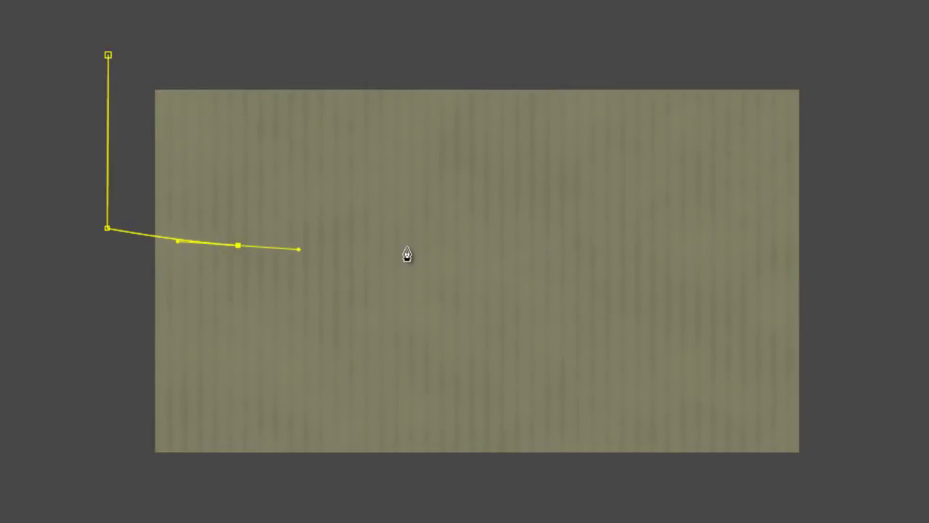
{"action": "left_click_drag", "start_coordinate": [411, 240], "coordinate": [437, 238]}
{"action": "left_click_drag", "start_coordinate": [546, 276], "coordinate": [595, 278]}
{"action": "left_click_drag", "start_coordinate": [717, 281], "coordinate": [738, 283]}
{"action": "left_click", "coordinate": [861, 327]}
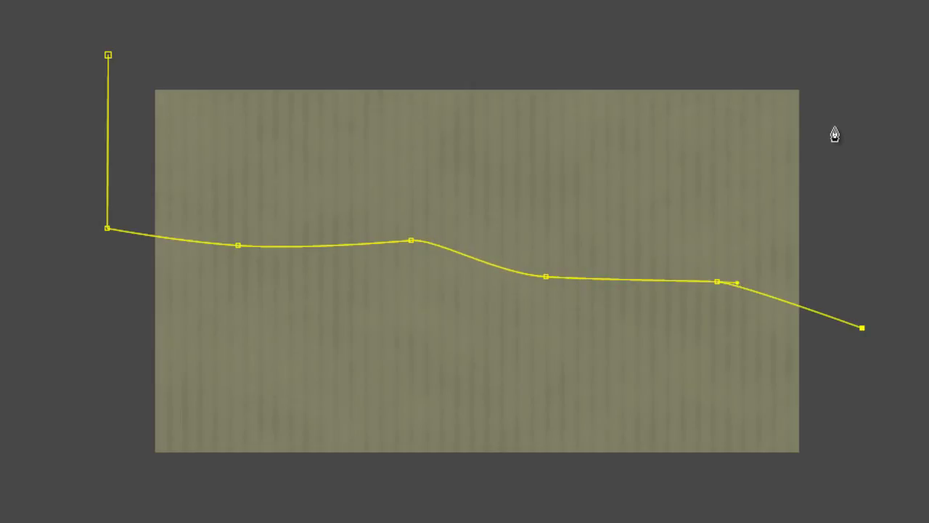
{"action": "left_click", "coordinate": [816, 56]}
{"action": "left_click", "coordinate": [108, 56]}
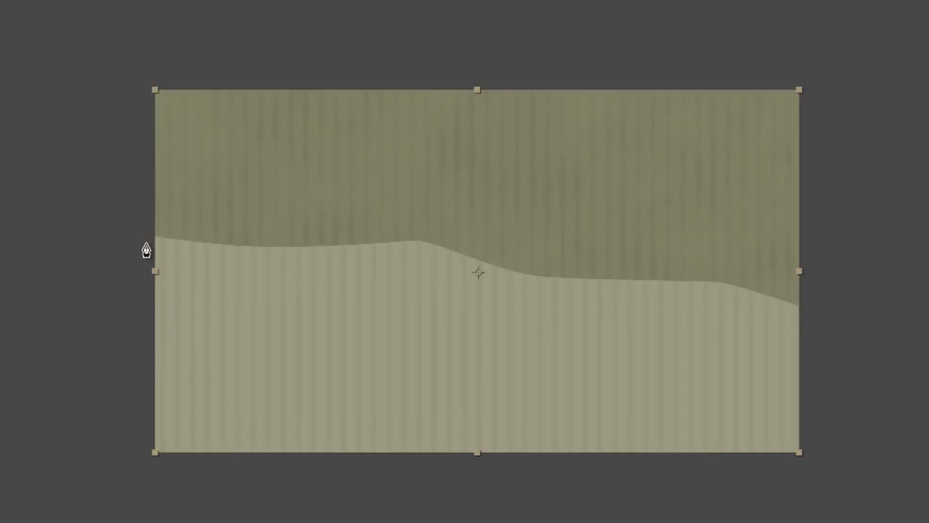
- Draw a lower, downward-curving closed mask on Tear Layer Precomp around the upper area
{"action": "left_click", "coordinate": [143, 246]}
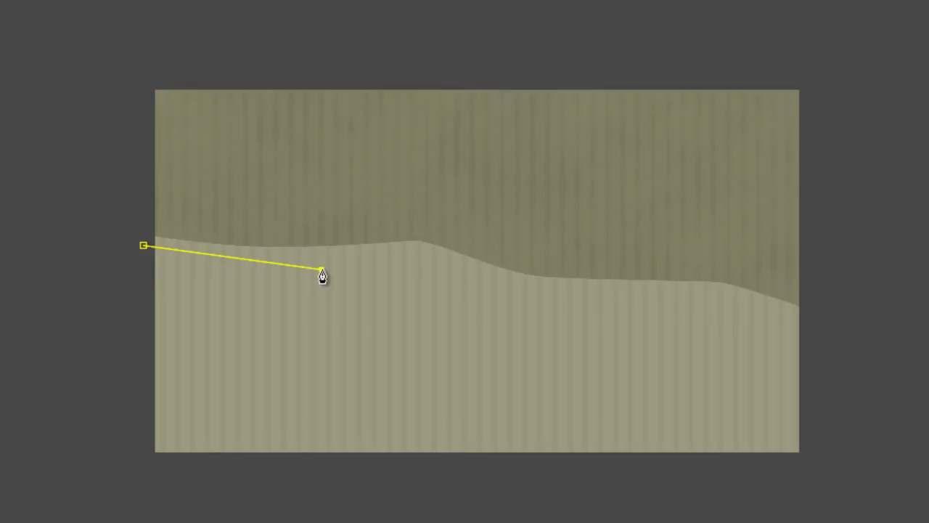
{"action": "left_click_drag", "start_coordinate": [322, 269], "coordinate": [365, 270]}
{"action": "left_click_drag", "start_coordinate": [423, 275], "coordinate": [457, 281]}
{"action": "left_click_drag", "start_coordinate": [629, 345], "coordinate": [662, 346]}
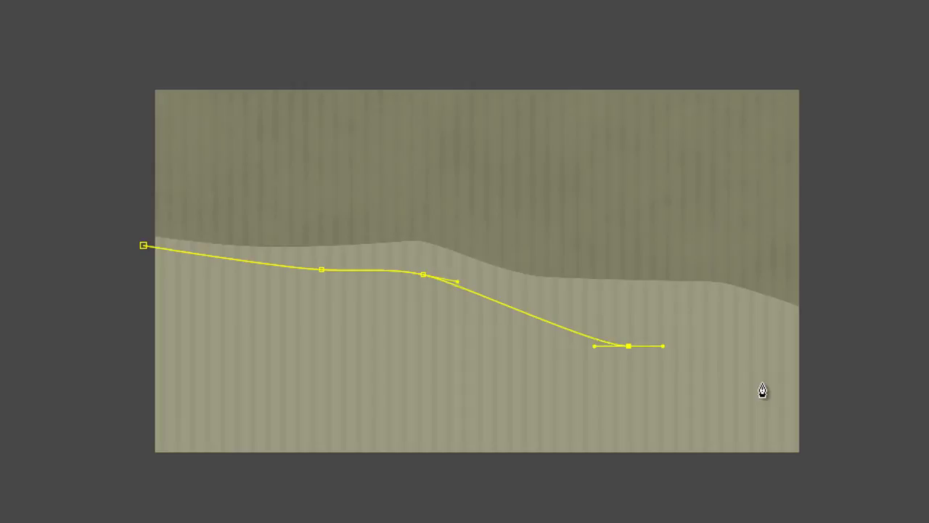
{"action": "left_click_drag", "start_coordinate": [760, 384], "coordinate": [793, 392]}
{"action": "left_click_drag", "start_coordinate": [826, 387], "coordinate": [825, 24]}
{"action": "left_click", "coordinate": [116, 21]}
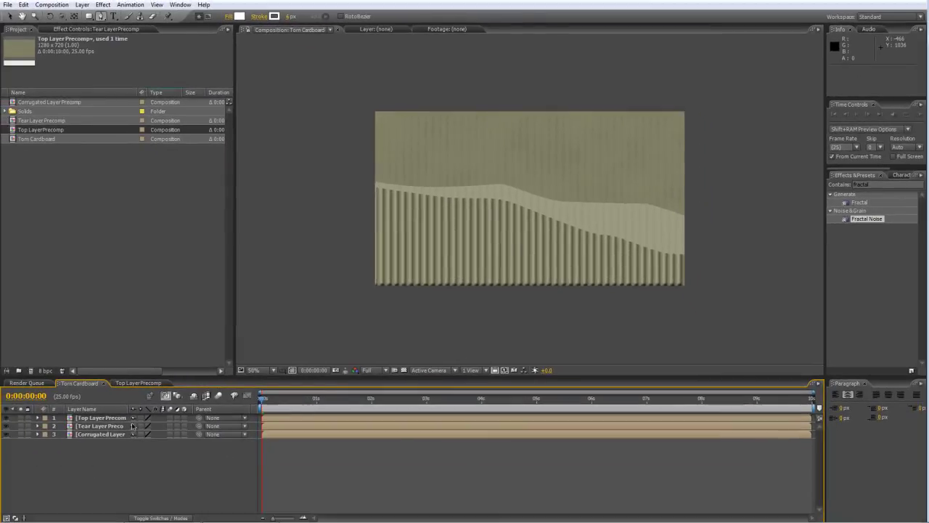
{"action": "left_click", "coordinate": [124, 419]}
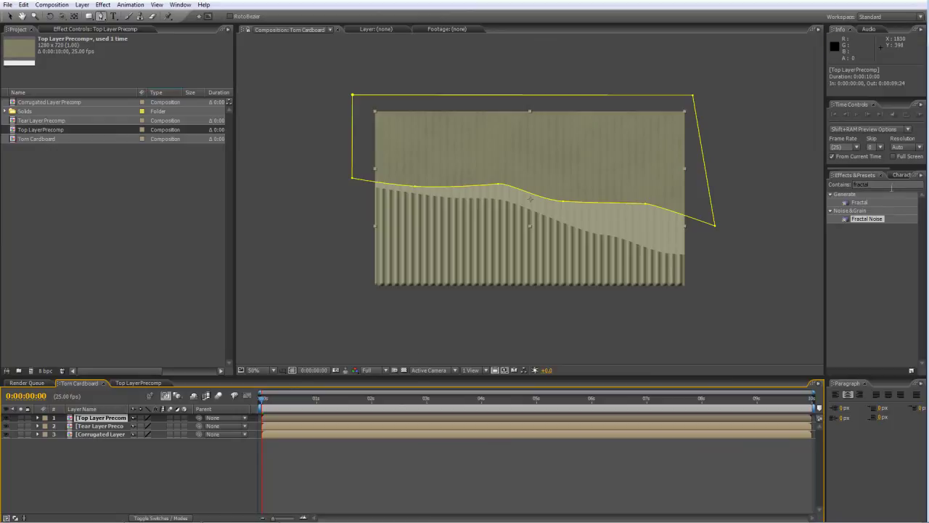
- Apply Roughen Edges to Top Layer Precomp with border 14 and edge sharpness 1.50
{"action": "left_click_drag", "start_coordinate": [891, 184], "coordinate": [825, 185]}
{"action": "type", "text": "rougeh"}
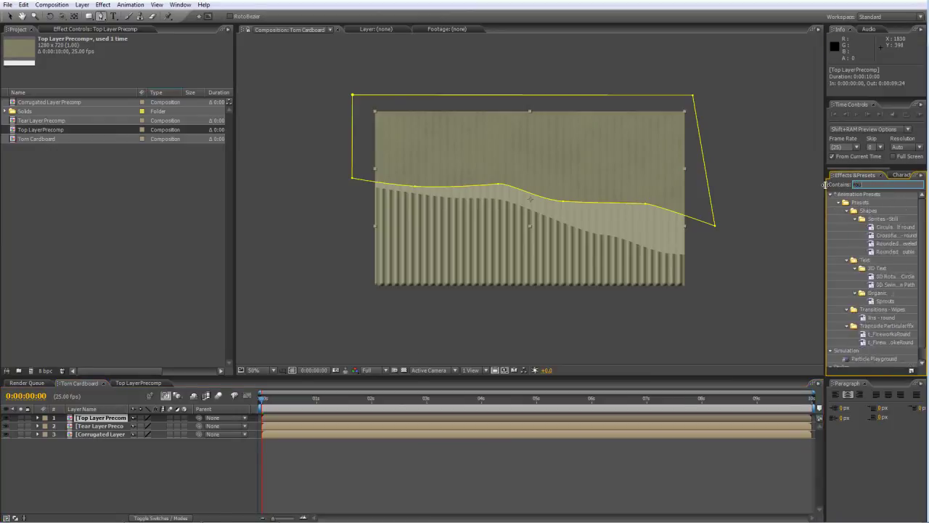
{"action": "key", "text": "BackSpace"}
{"action": "key", "text": "BackSpace"}
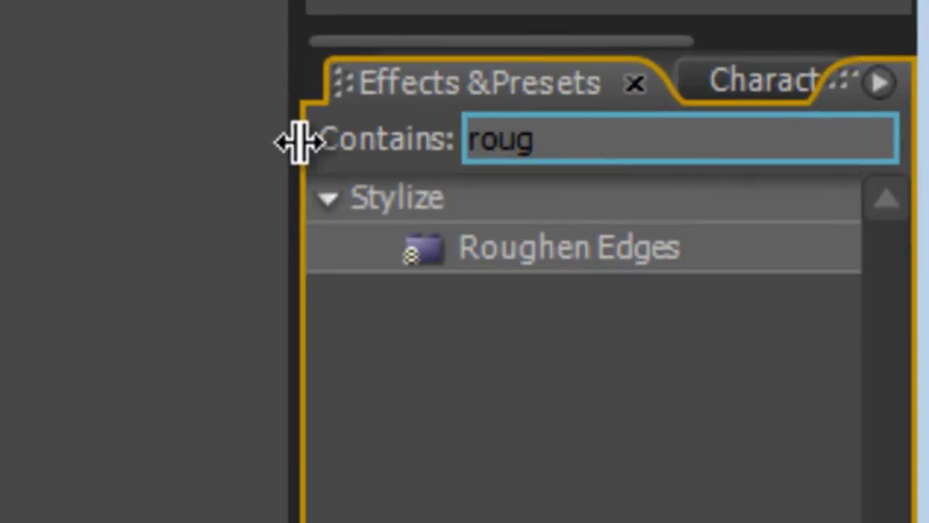
{"action": "left_click_drag", "start_coordinate": [595, 251], "coordinate": [298, 185]}
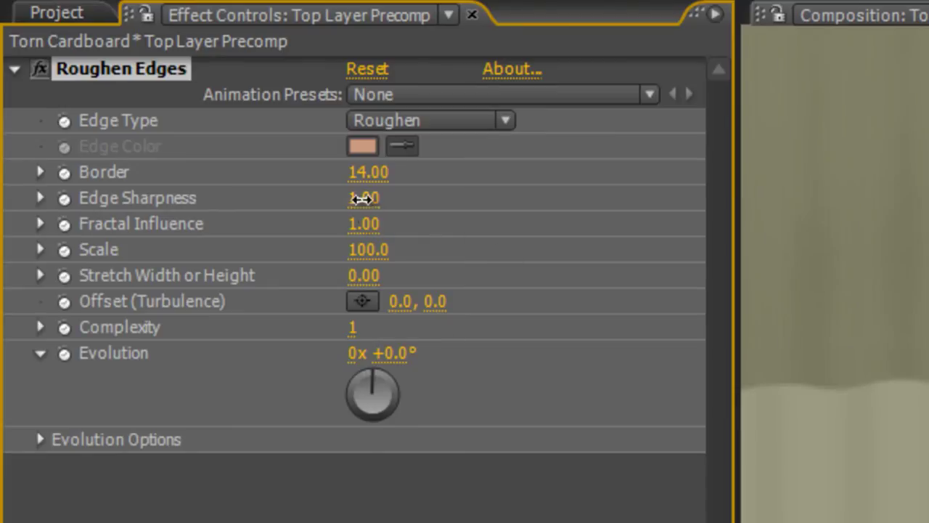
{"action": "left_click_drag", "start_coordinate": [365, 197], "coordinate": [434, 197]}
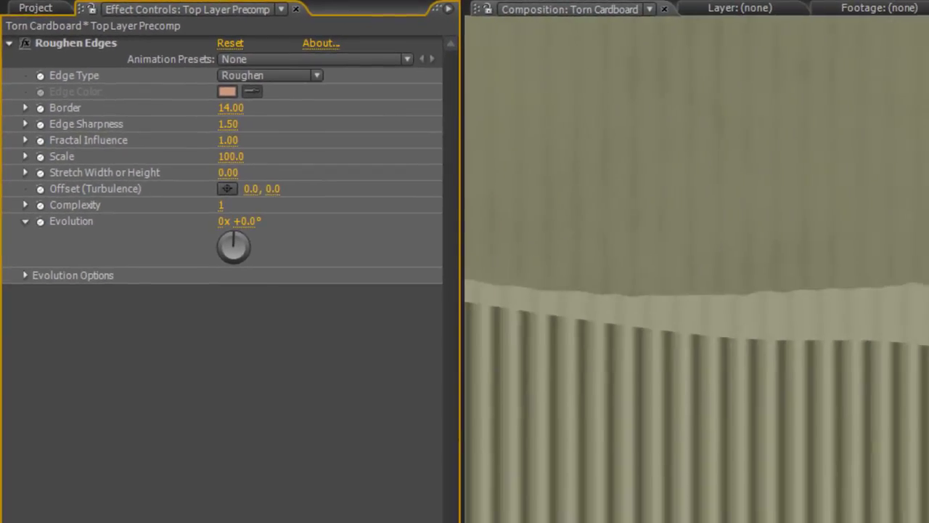
{"action": "key", "text": "comma"}
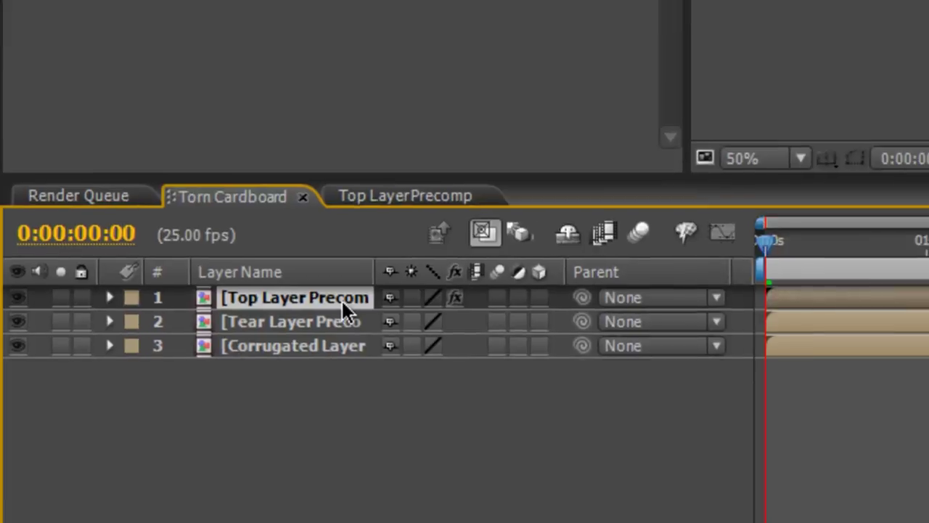
- Add a Drop Shadow layer style to Top Layer Precomp with 10% opacity and distance 2
{"action": "right_click", "coordinate": [346, 313]}
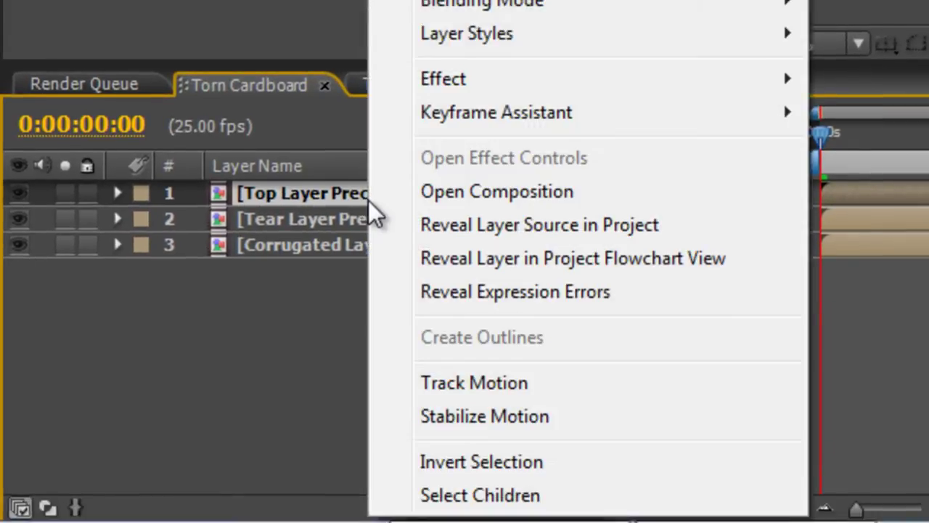
{"action": "mouse_move", "coordinate": [510, 36]}
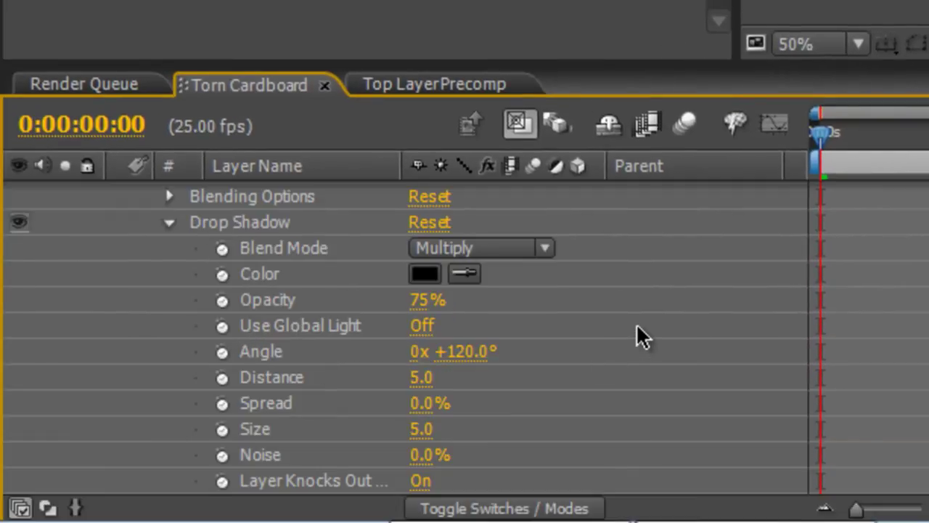
{"action": "left_click", "coordinate": [418, 301]}
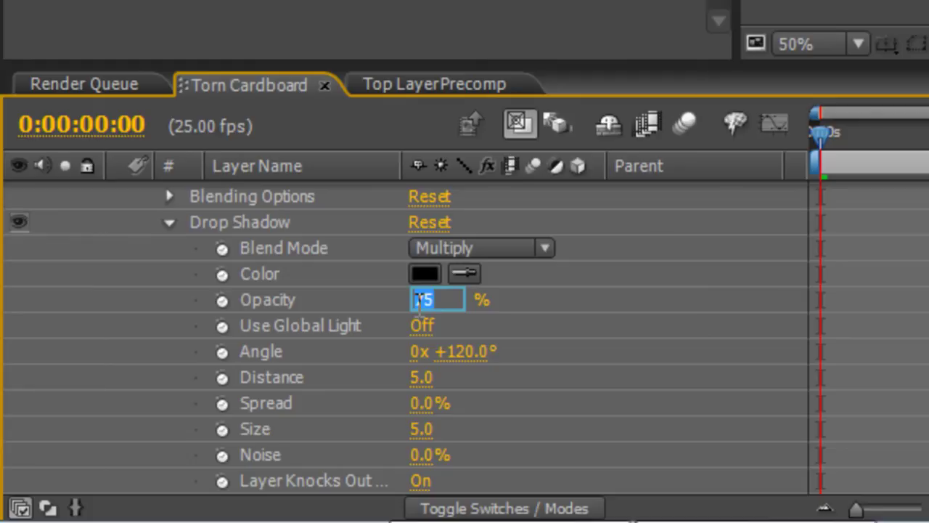
{"action": "type", "text": "10"}
{"action": "key", "text": "Return"}
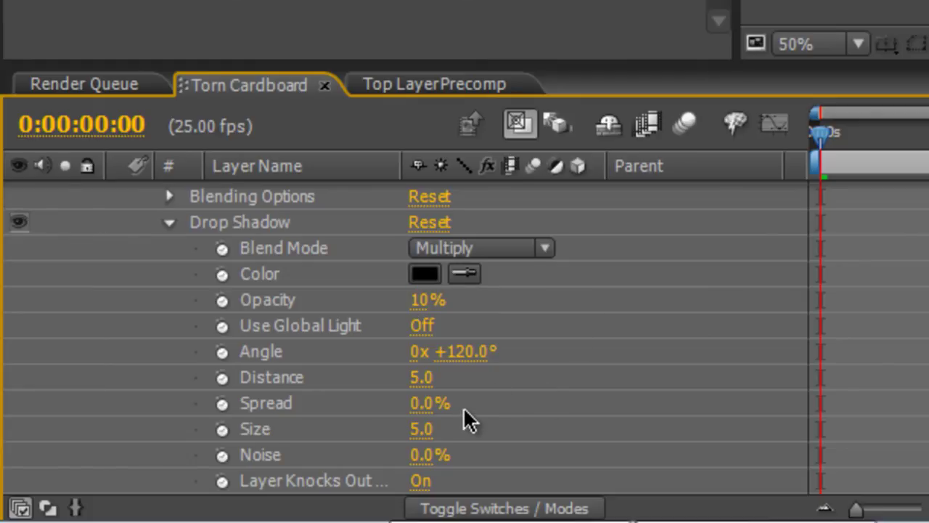
{"action": "left_click", "coordinate": [420, 377]}
{"action": "type", "text": "2"}
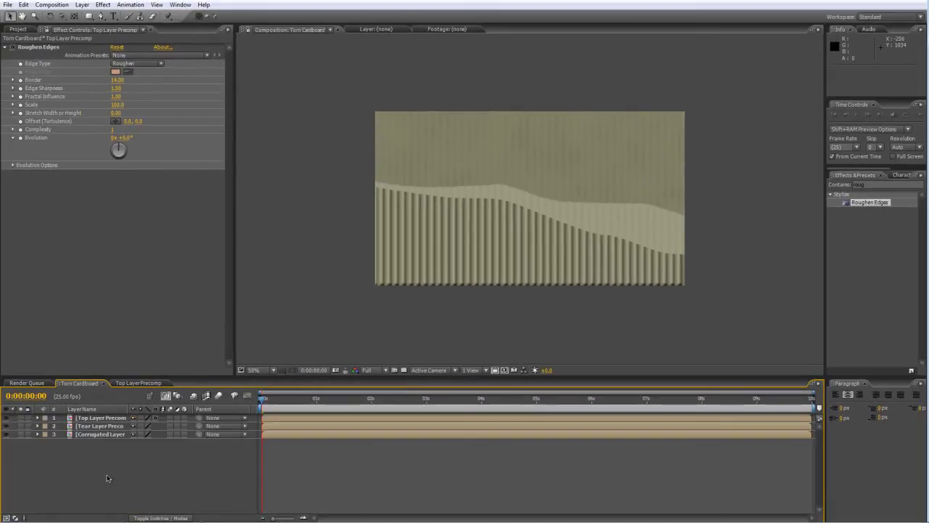
- Apply Roughen Edges to Tear Layer Precomp with border 30, scale 151 and complexity 4
{"action": "left_click", "coordinate": [109, 426]}
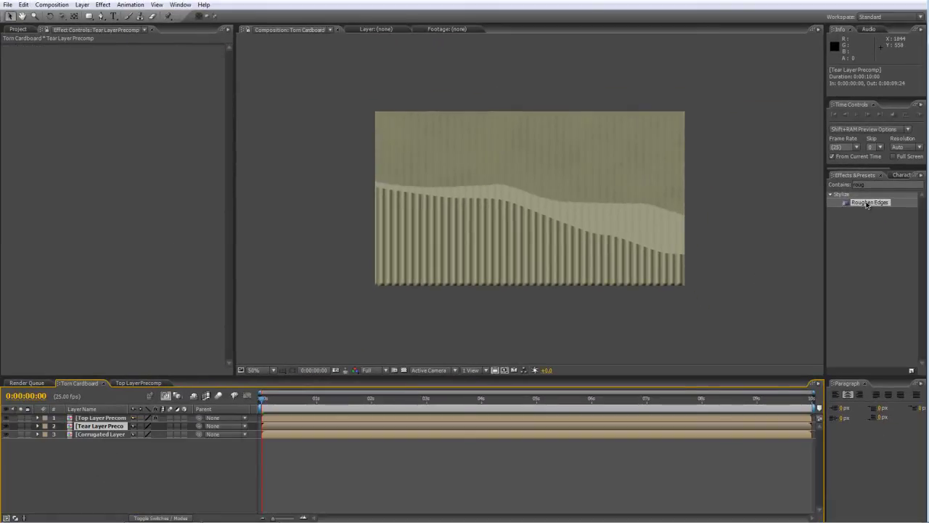
{"action": "left_click_drag", "start_coordinate": [870, 203], "coordinate": [124, 428]}
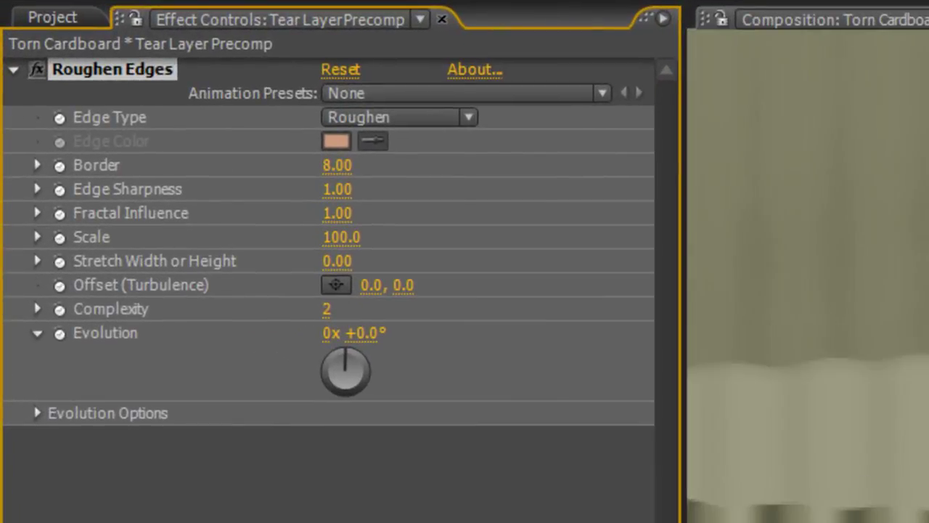
{"action": "left_click_drag", "start_coordinate": [336, 166], "coordinate": [604, 165]}
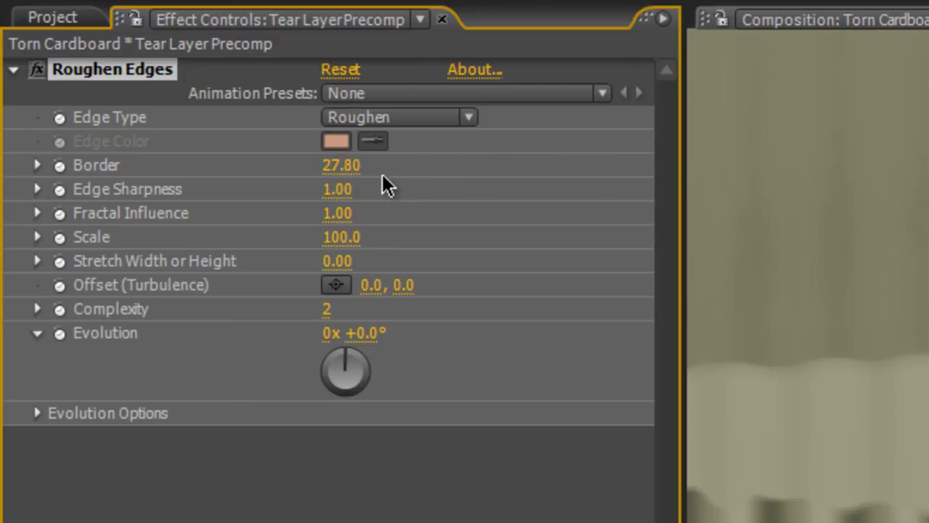
{"action": "left_click", "coordinate": [326, 166]}
{"action": "type", "text": "30"}
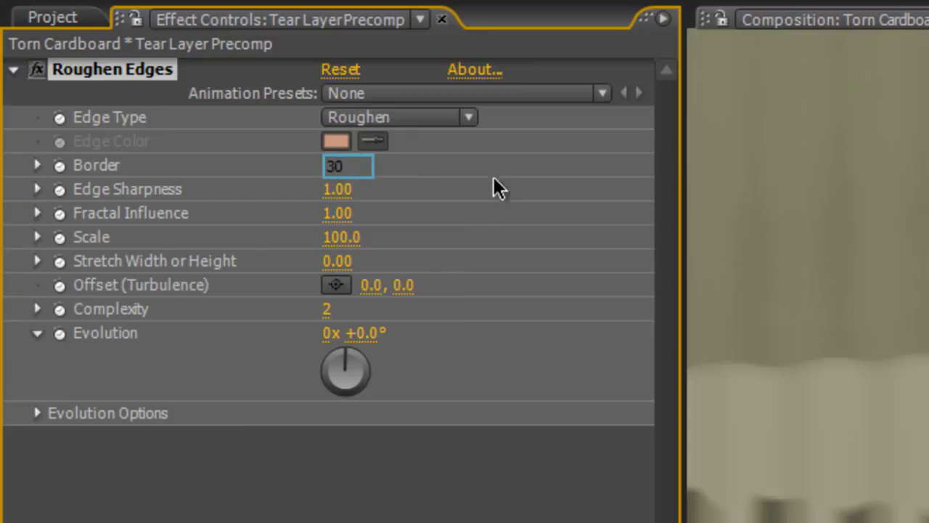
{"action": "key", "text": "Return"}
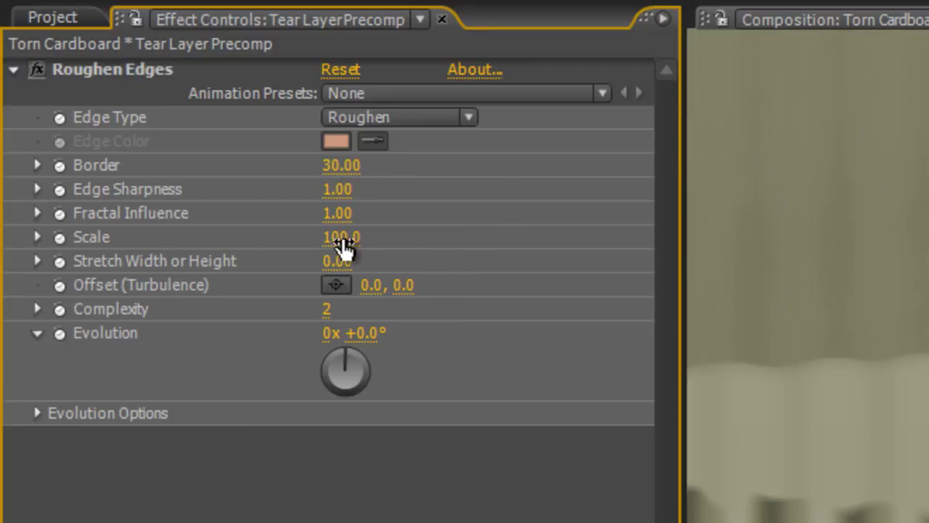
{"action": "left_click_drag", "start_coordinate": [340, 240], "coordinate": [408, 230]}
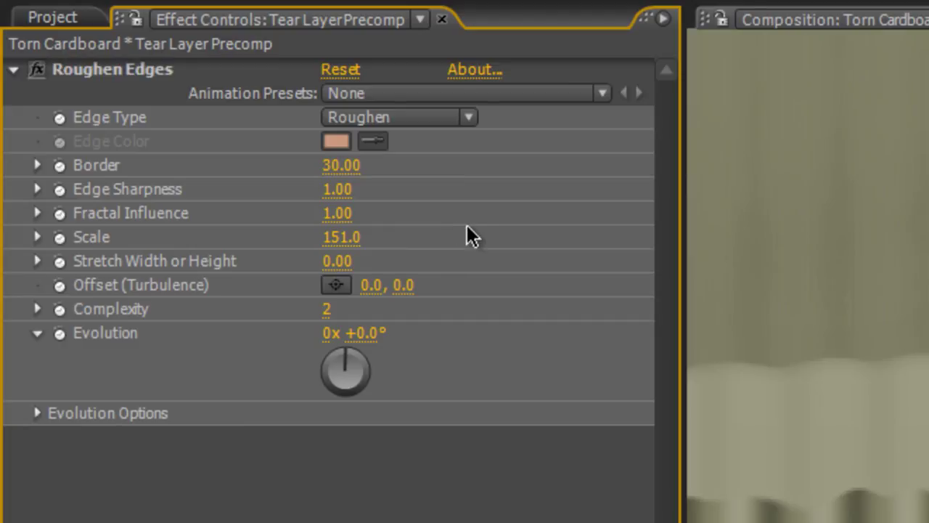
{"action": "mouse_move", "coordinate": [326, 311]}
{"action": "left_mouse_down"}
{"action": "mouse_move", "coordinate": [341, 310]}
{"action": "mouse_move", "coordinate": [332, 310]}
{"action": "left_mouse_up"}
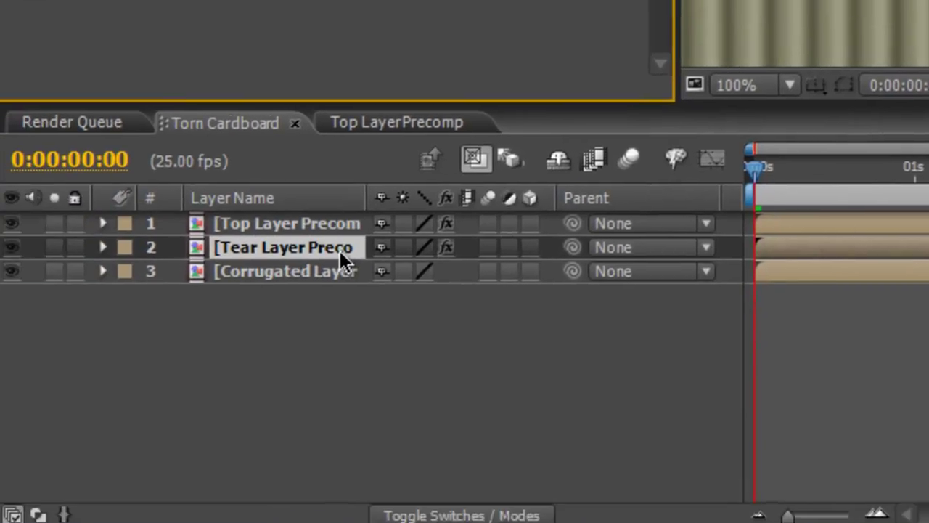
- Add a Drop Shadow style to Tear Layer Precomp using Linear Light blend mode at 42% opacity
{"action": "right_click", "coordinate": [347, 247]}
{"action": "mouse_move", "coordinate": [461, 73]}
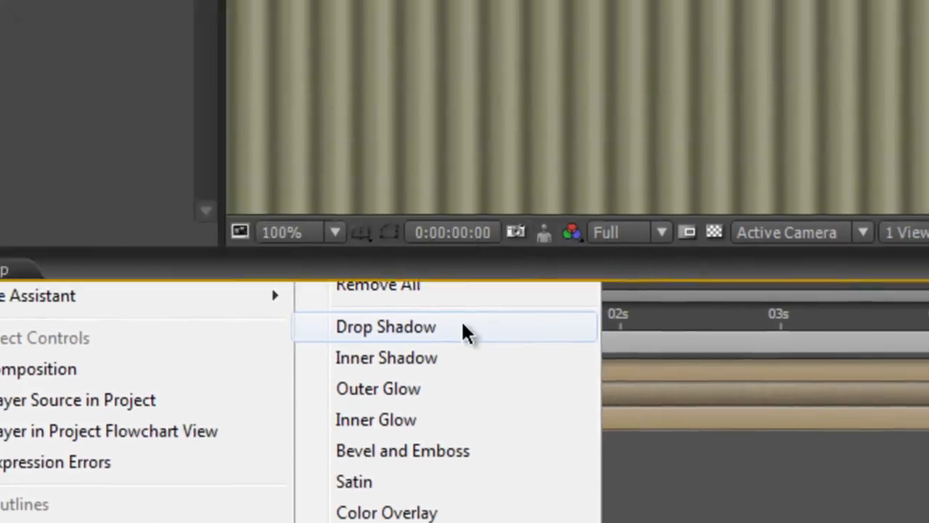
{"action": "left_click", "coordinate": [464, 332]}
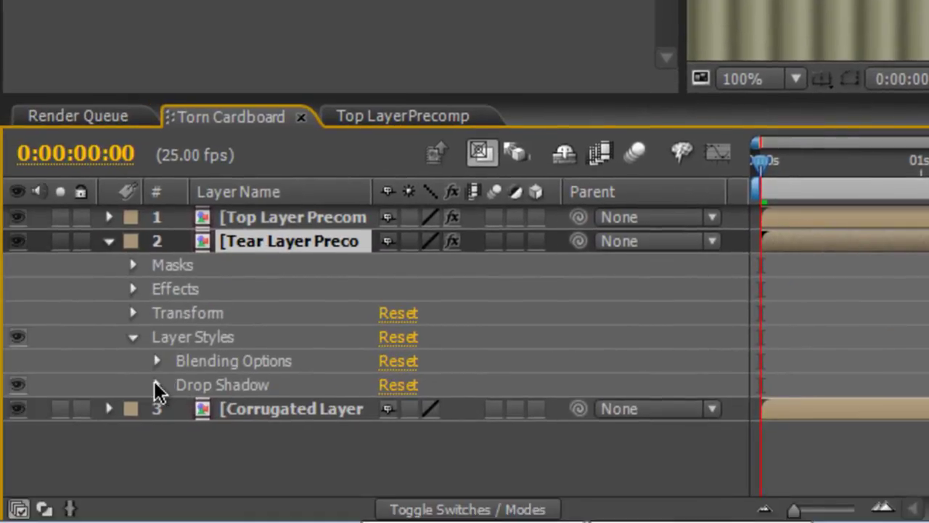
{"action": "left_click", "coordinate": [151, 390]}
{"action": "scroll", "coordinate": [651, 291], "scroll_direction": "down", "scroll_amount": 1}
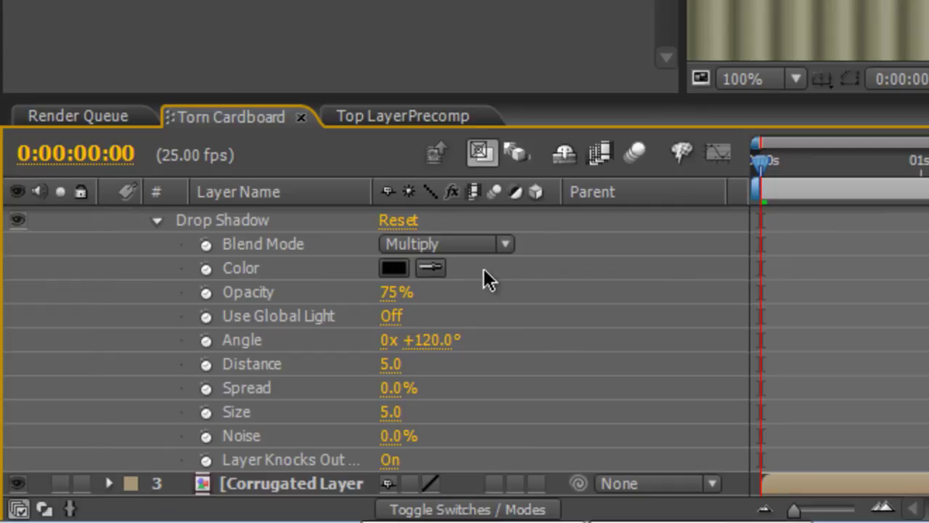
{"action": "left_click", "coordinate": [465, 245]}
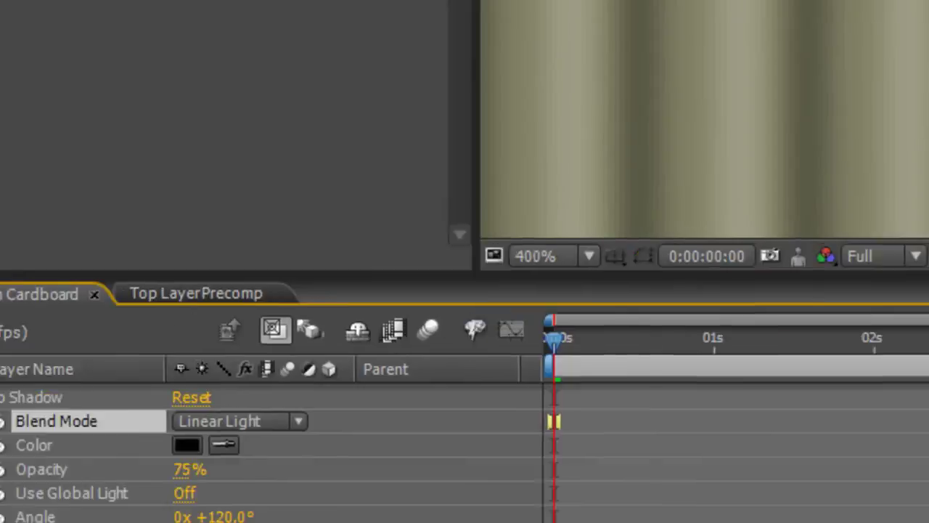
{"action": "left_click_drag", "start_coordinate": [177, 472], "coordinate": [180, 470]}
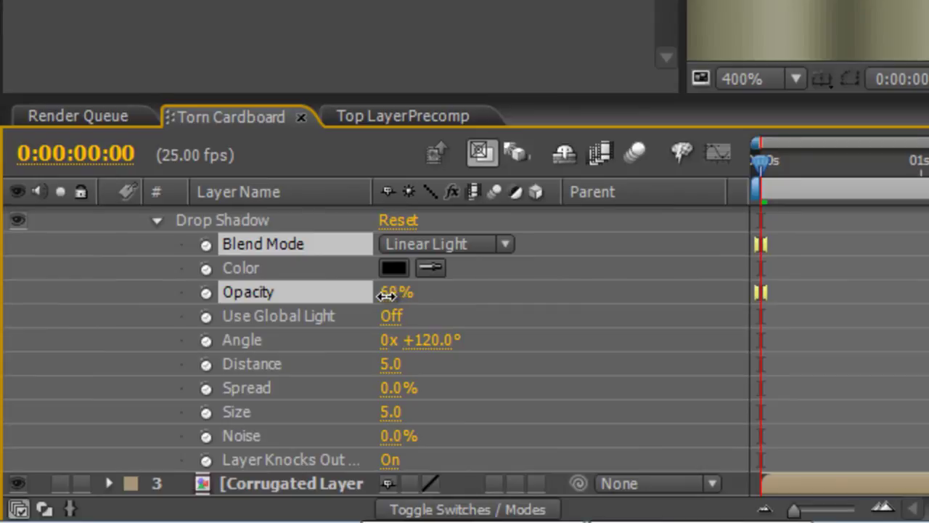
{"action": "left_click_drag", "start_coordinate": [387, 294], "coordinate": [345, 295]}
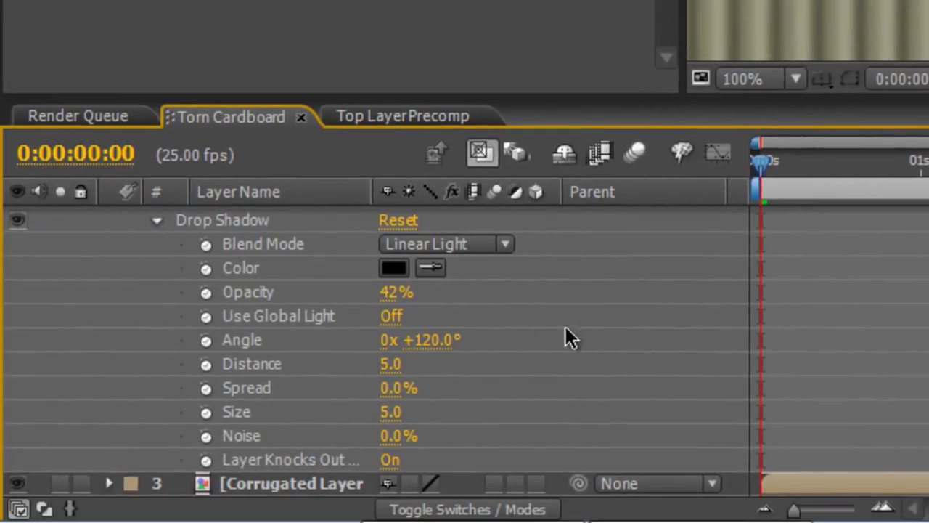
- Set the Tear Layer Precomp's Drop Shadow to Opacity 35%, Distance 7.0 and Size 10
{"action": "left_click", "coordinate": [394, 293]}
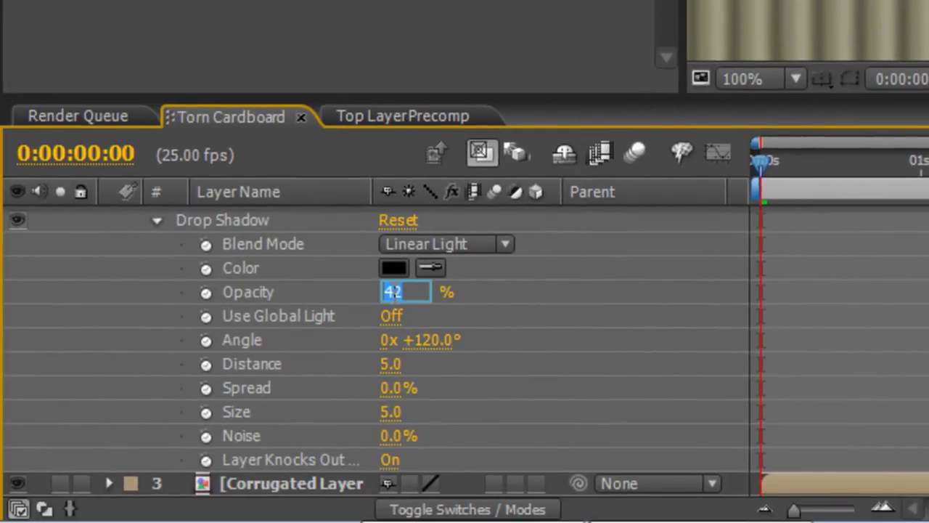
{"action": "type", "text": "35"}
{"action": "key", "text": "Return"}
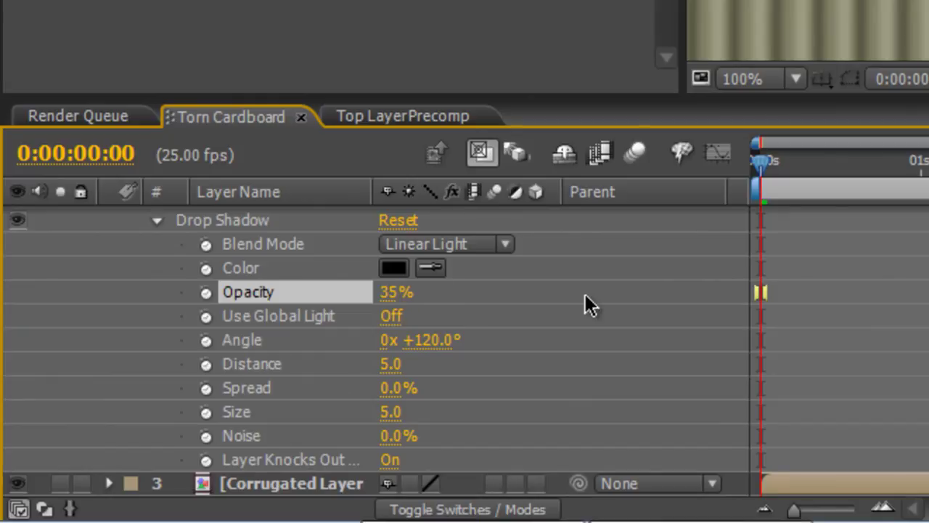
{"action": "left_click", "coordinate": [585, 295]}
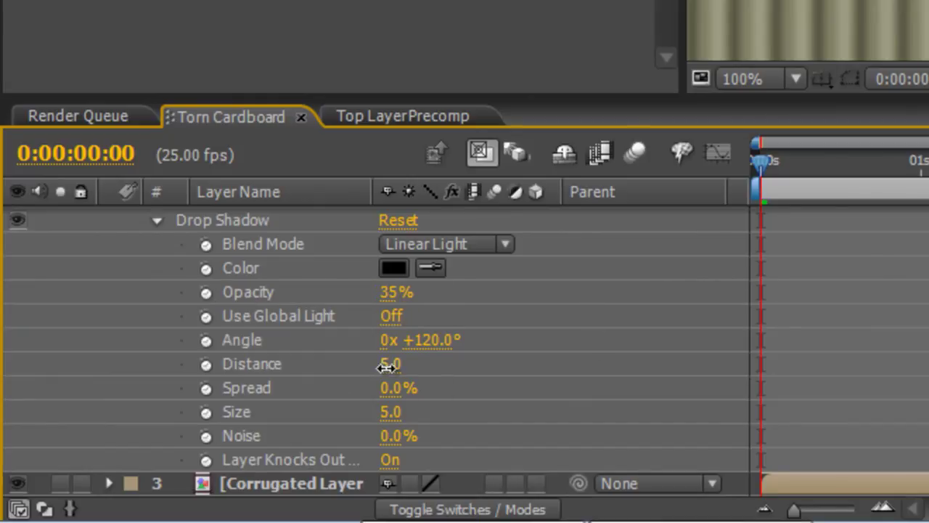
{"action": "left_click_drag", "start_coordinate": [383, 364], "coordinate": [380, 363]}
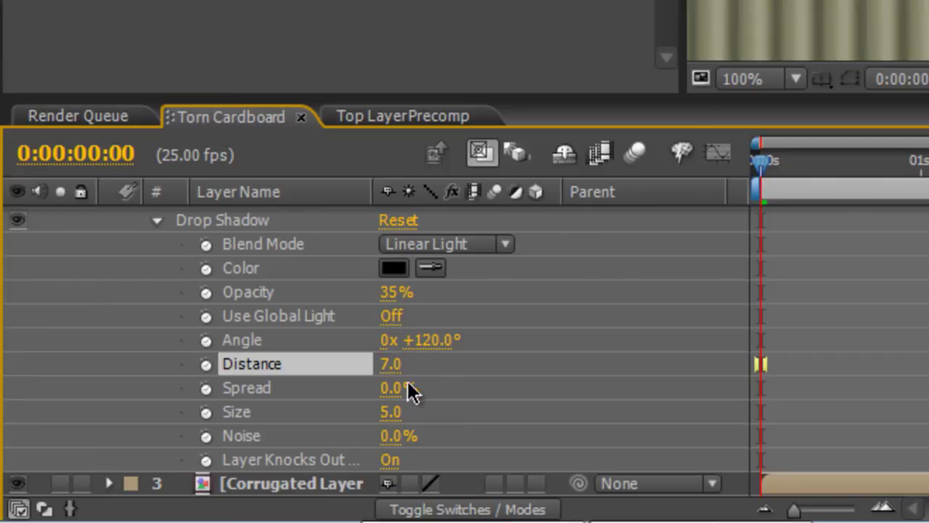
{"action": "left_click", "coordinate": [503, 365]}
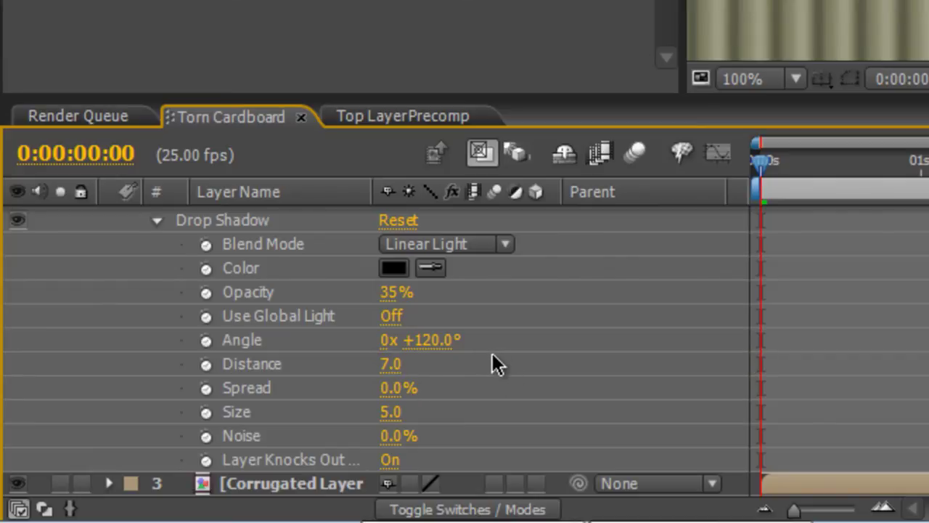
{"action": "left_click_drag", "start_coordinate": [387, 412], "coordinate": [392, 413]}
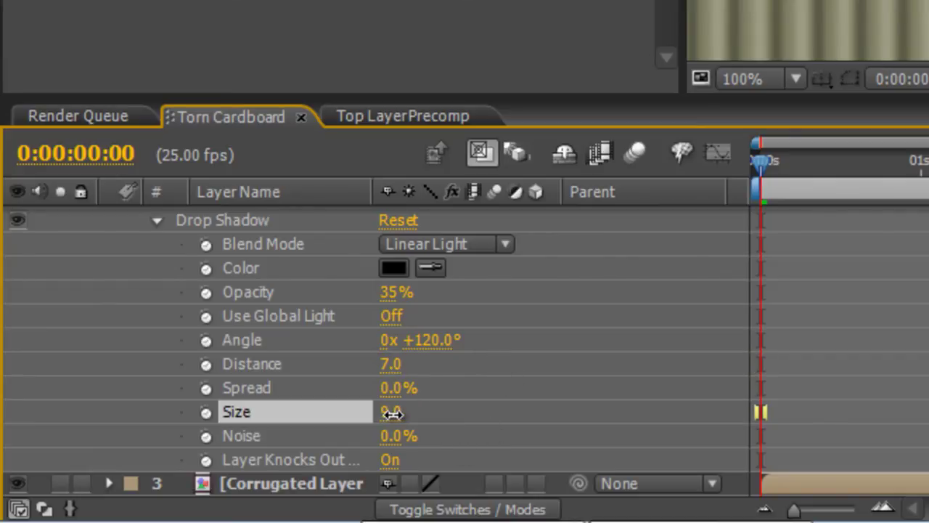
{"action": "left_click", "coordinate": [392, 413]}
{"action": "type", "text": "10"}
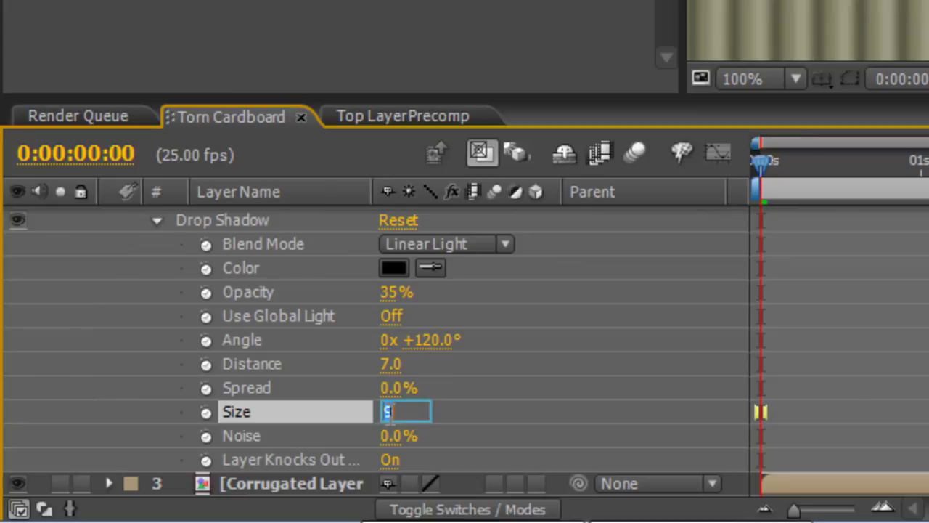
{"action": "left_click", "coordinate": [582, 358]}
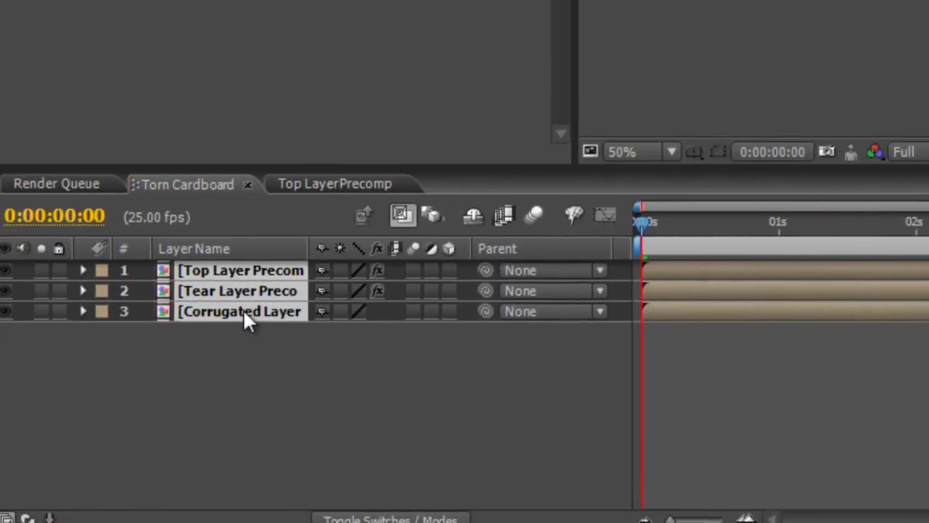
- Nest the selected layers into a new precomposition named 'Final Precomp'
{"action": "key", "text": "ctrl+shift+c"}
{"action": "type", "text": "Final Precomp"}
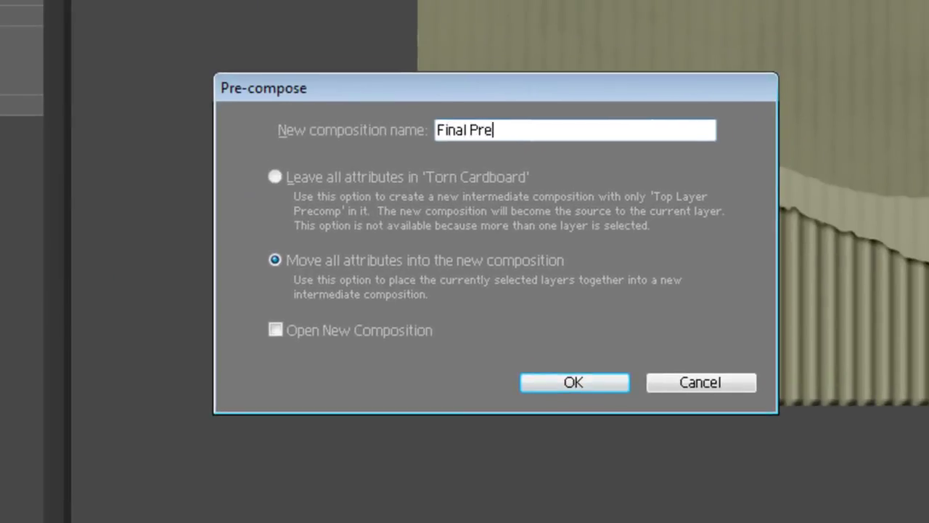
{"action": "left_click", "coordinate": [588, 385]}
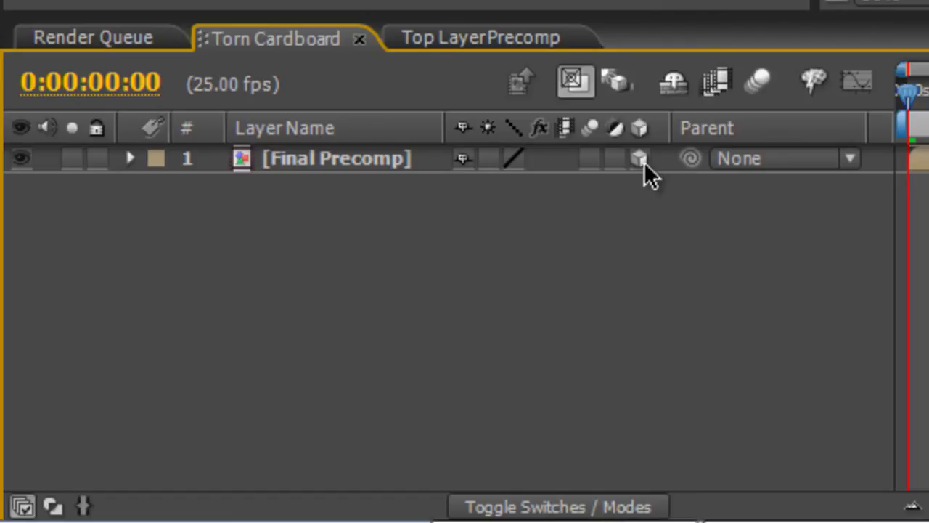
- Scale the Final Precomp layer to 103%
{"action": "left_click", "coordinate": [328, 165]}
{"action": "key", "text": "s"}
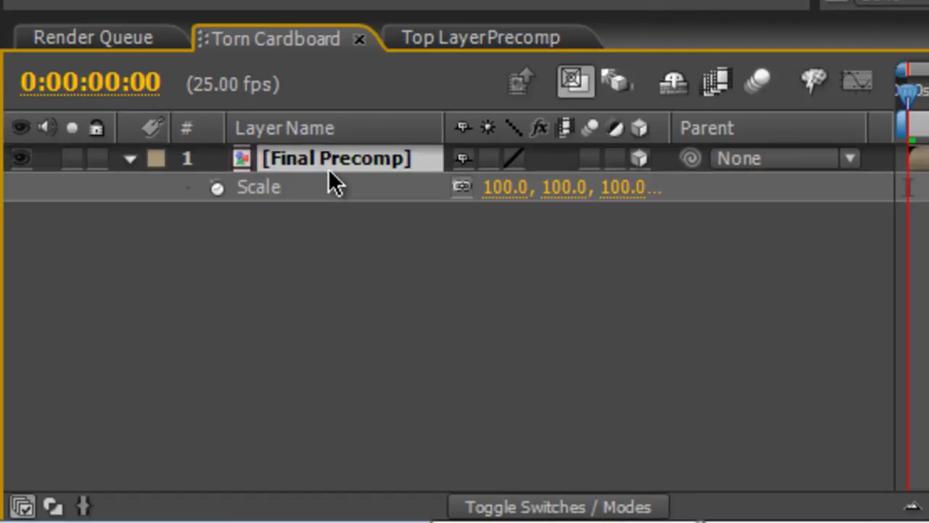
{"action": "left_click", "coordinate": [497, 189]}
{"action": "type", "text": "103"}
{"action": "key", "text": "Return"}
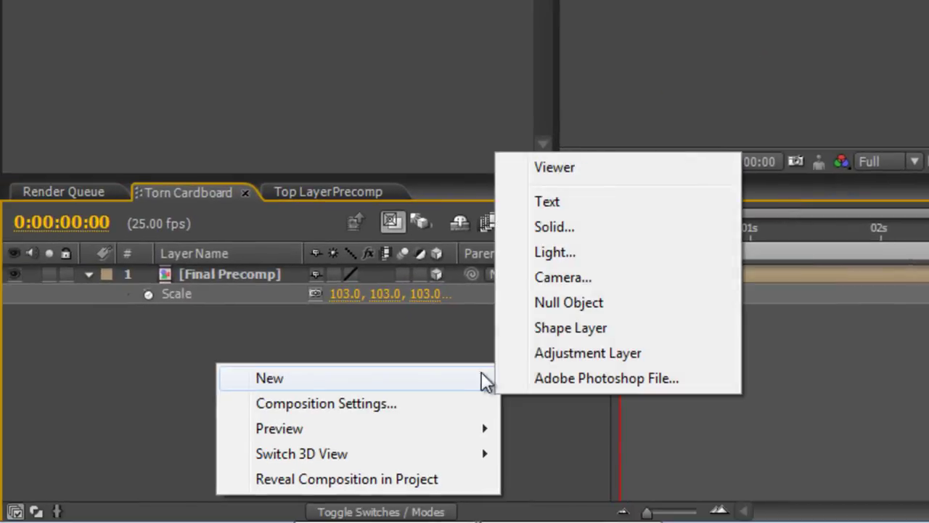
- Create a new spot light and position it high over the upper-left of the cardboard
{"action": "left_click", "coordinate": [614, 252]}
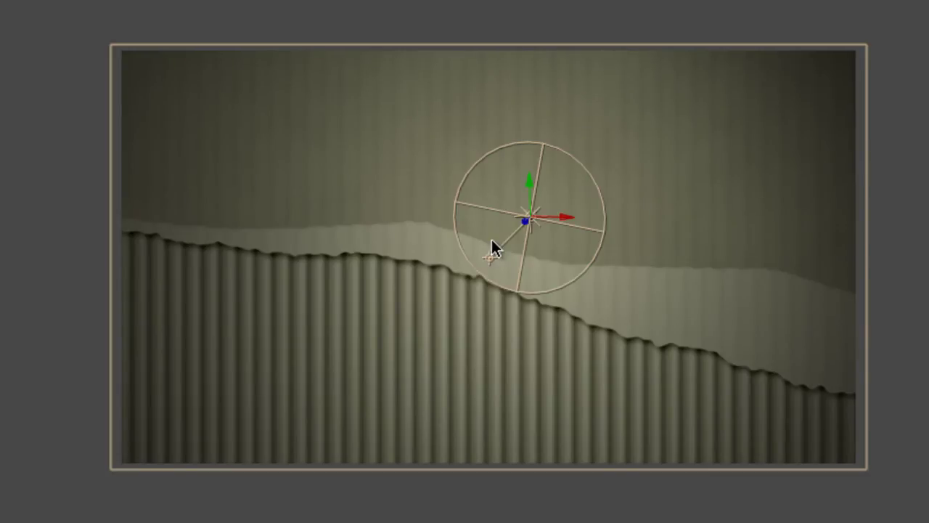
{"action": "left_click_drag", "start_coordinate": [490, 256], "coordinate": [486, 227]}
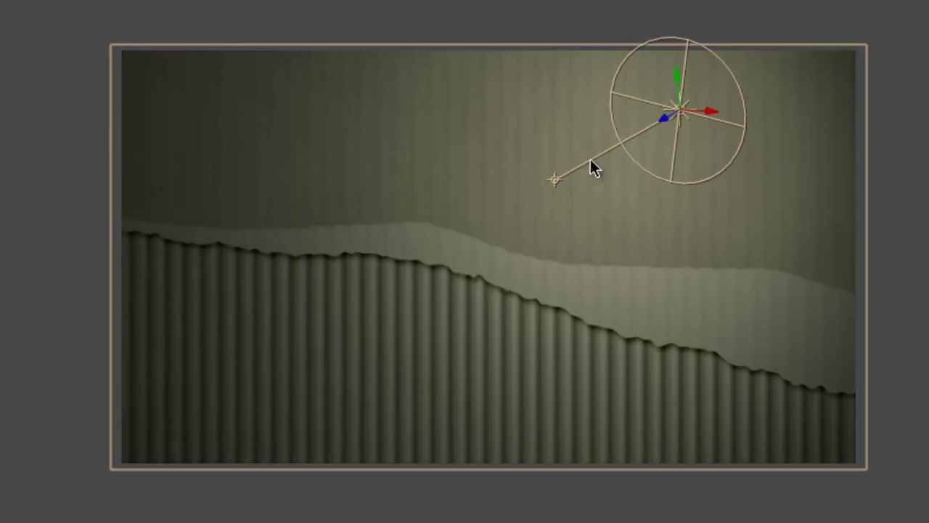
{"action": "left_click_drag", "start_coordinate": [640, 114], "coordinate": [355, 164]}
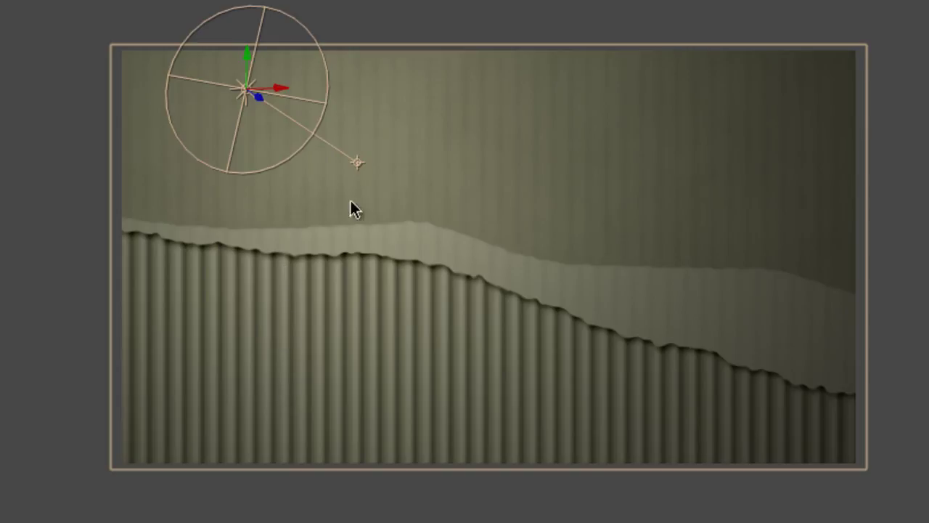
{"action": "left_click_drag", "start_coordinate": [286, 98], "coordinate": [367, 109]}
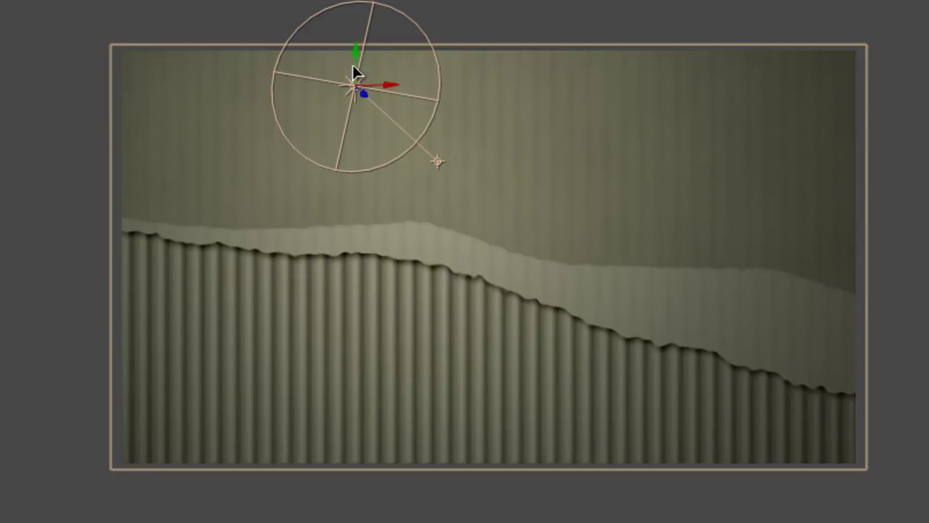
{"action": "left_click", "coordinate": [354, 80]}
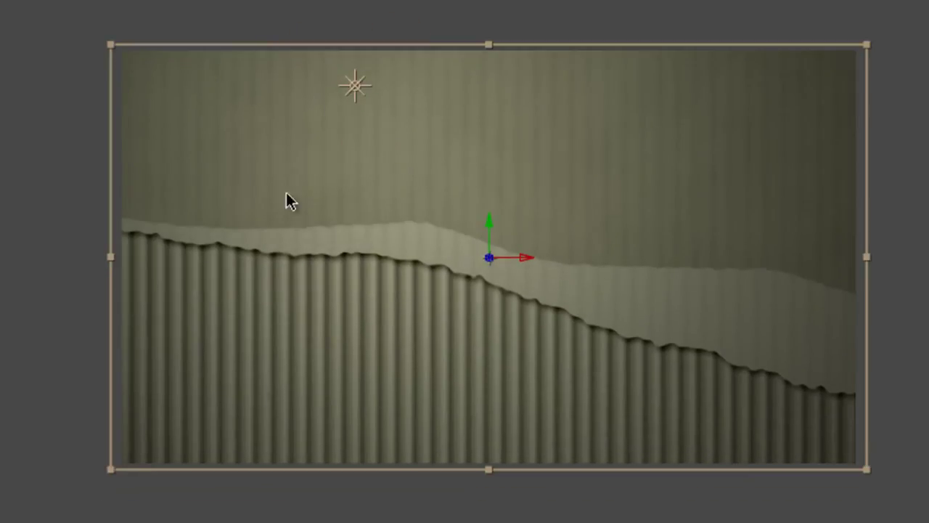